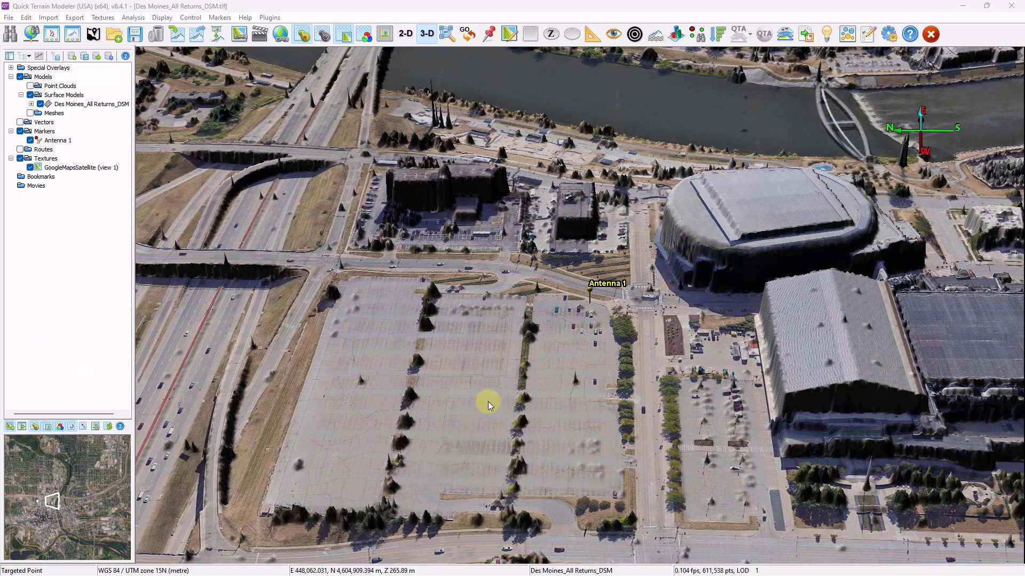
# Step: Open the Horizon Analysis tool for the Antenna 1 marker and place its window clear of the marker
pyautogui.scroll(3, 556, 320)
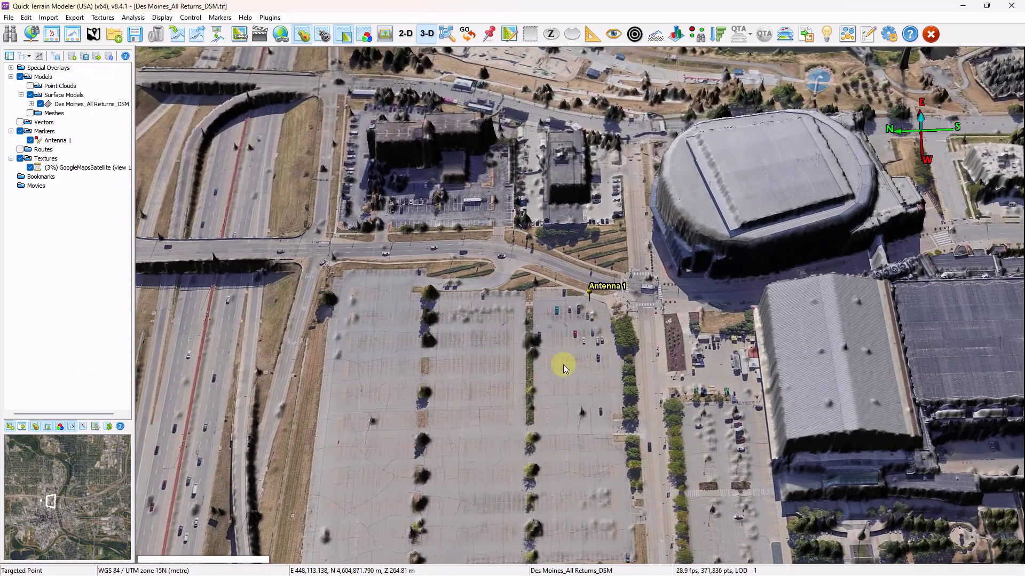
pyautogui.scroll(5, 564, 369)
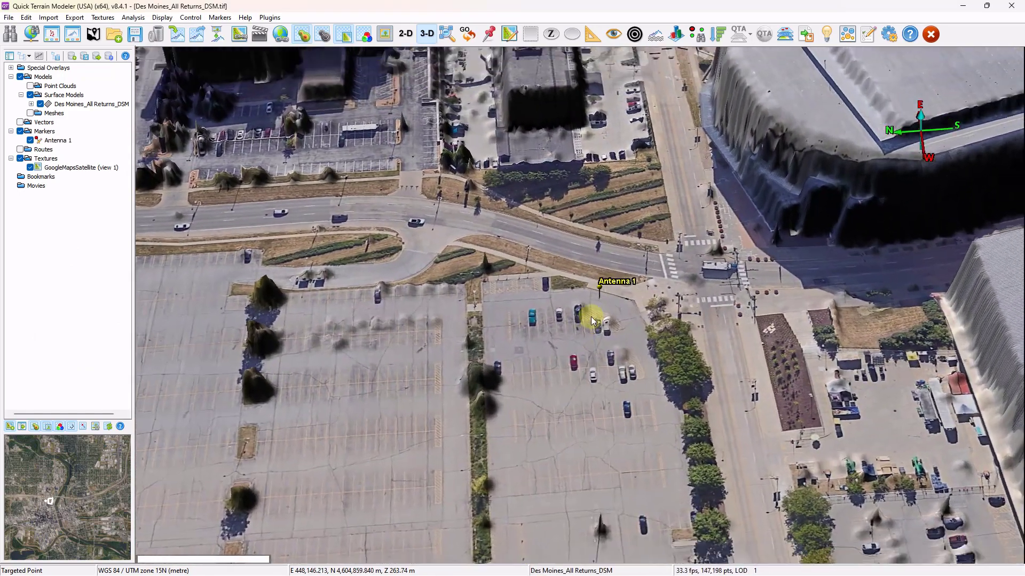
pyautogui.moveTo(592, 320); pyautogui.dragTo(603, 296)
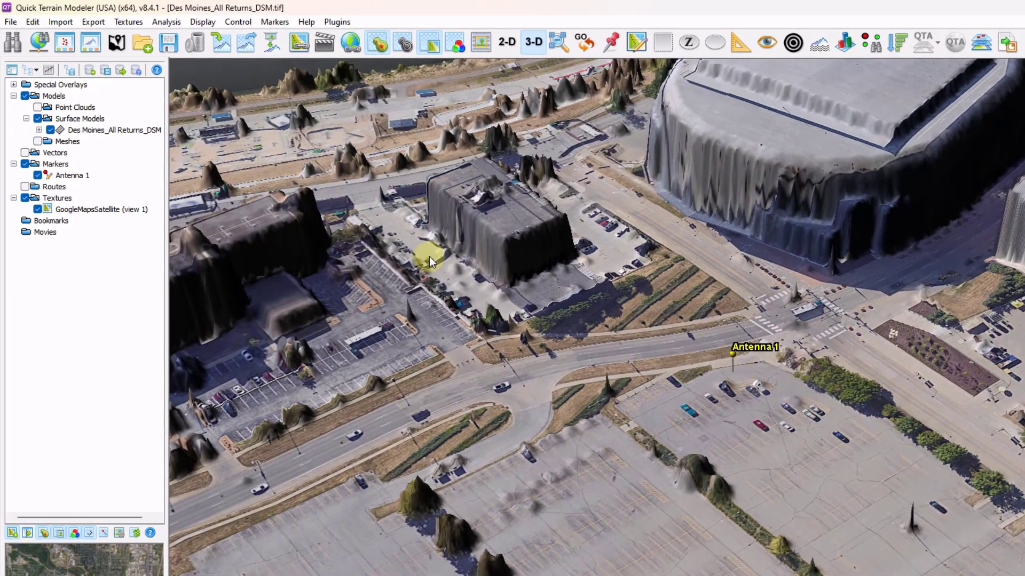
pyautogui.rightClick(78, 175)
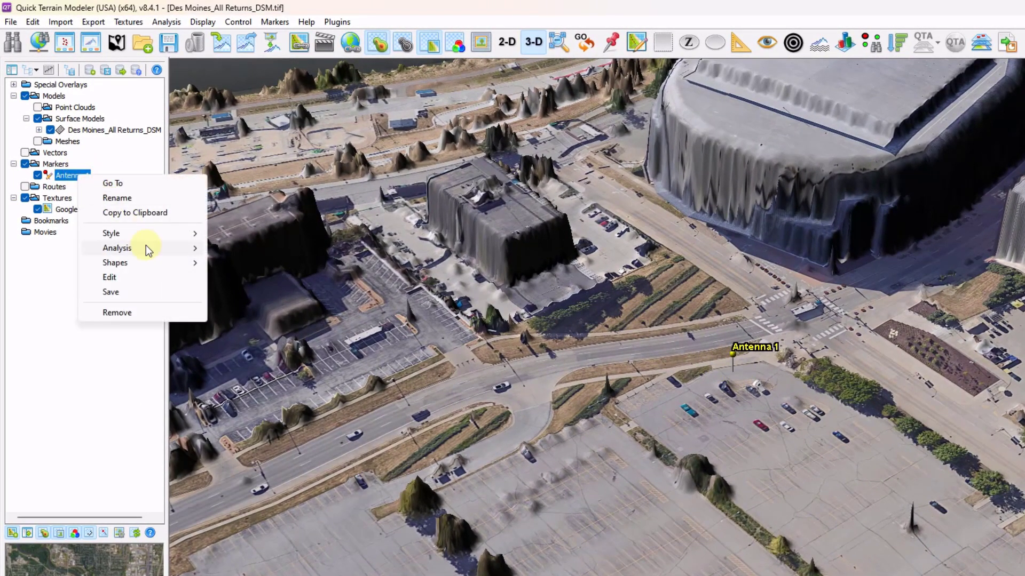
pyautogui.moveTo(146, 248)
pyautogui.click(303, 308)
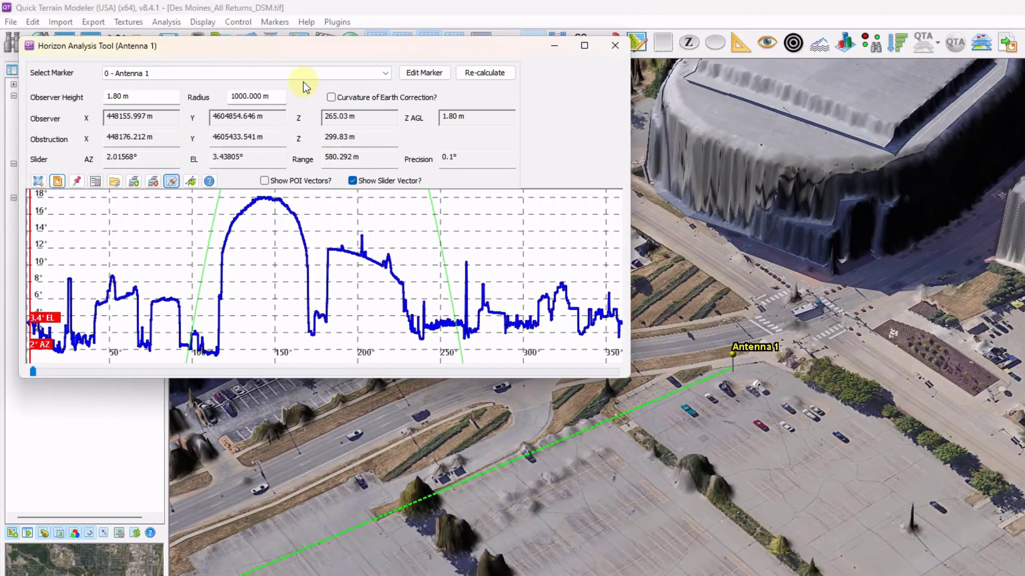
pyautogui.moveTo(285, 44); pyautogui.dragTo(350, 232)
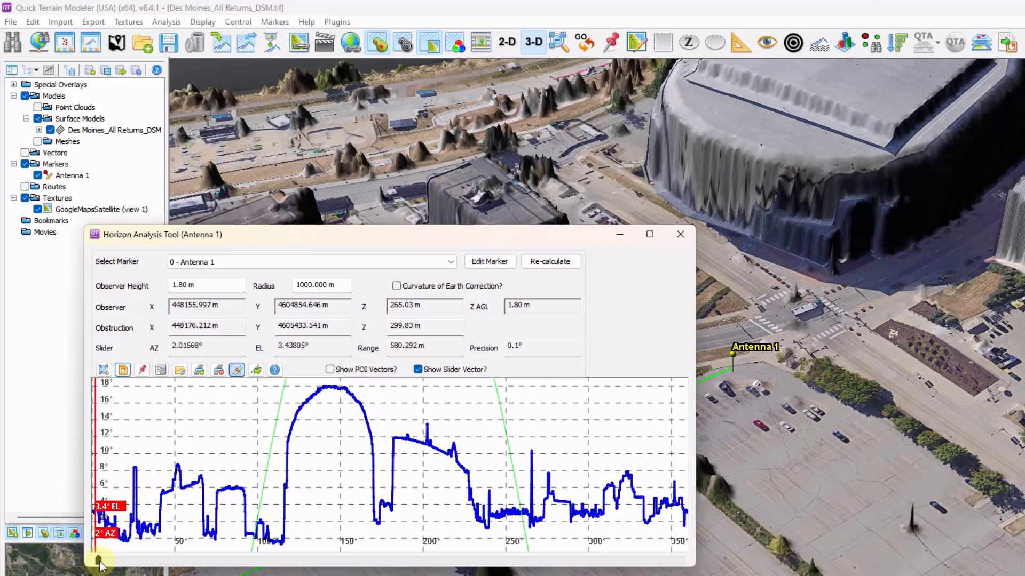
# Step: Examine the horizon peak at about 146° azimuth and view its line of sight from Antenna 1 against the domed arena
pyautogui.moveTo(100, 564); pyautogui.dragTo(334, 560)
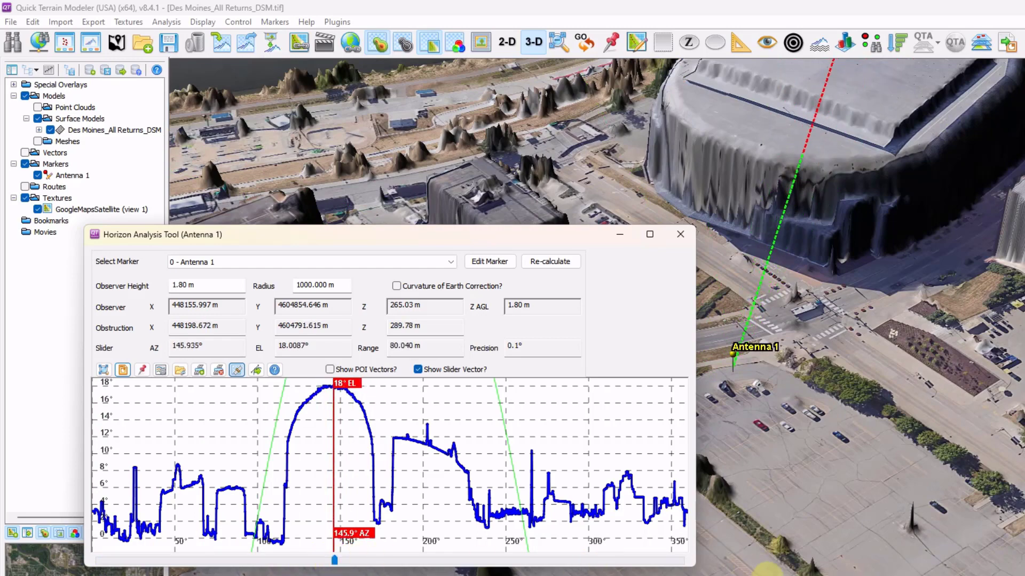
pyautogui.moveTo(770, 571); pyautogui.dragTo(815, 541)
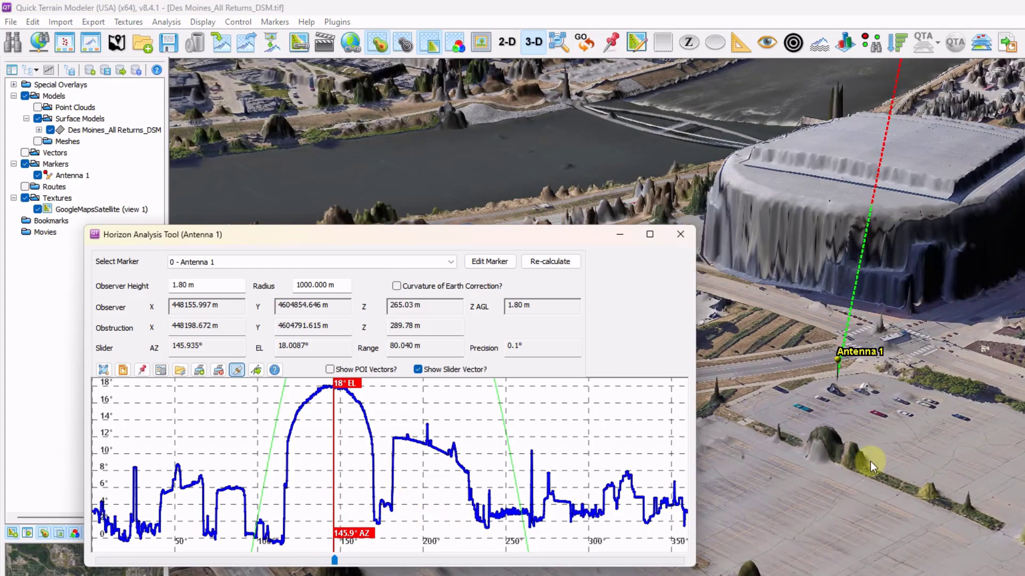
pyautogui.moveTo(869, 461); pyautogui.dragTo(683, 475)
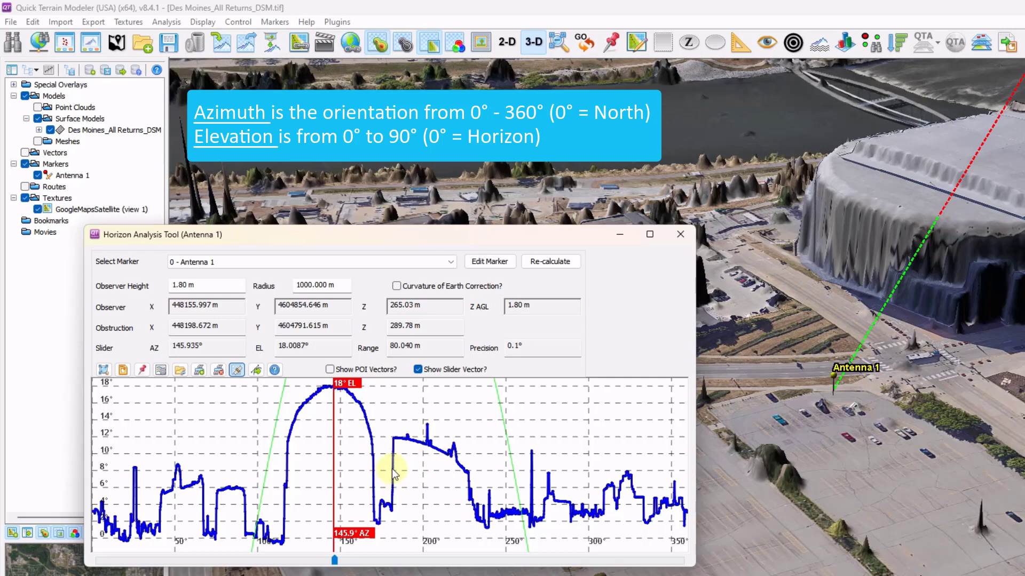
pyautogui.moveTo(893, 478); pyautogui.dragTo(731, 502)
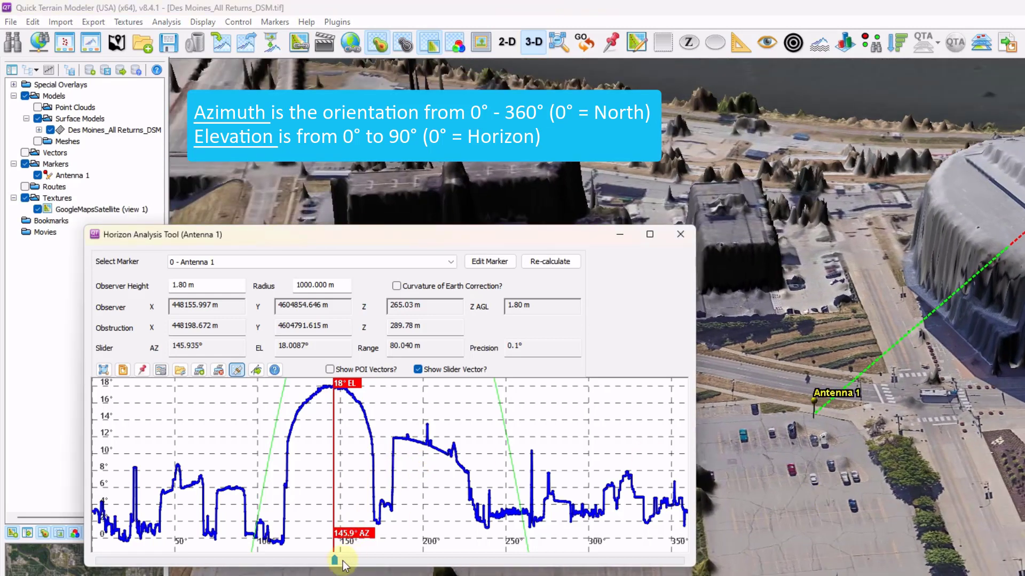
# Step: Check the horizon at about 157° azimuth and compare the whole profile with the green Clarke belt arc
pyautogui.moveTo(335, 559)
pyautogui.mouseDown()
pyautogui.moveTo(429, 553)
pyautogui.moveTo(337, 544)
pyautogui.mouseUp()
pyautogui.moveTo(941, 505); pyautogui.dragTo(865, 501)
pyautogui.moveTo(849, 402); pyautogui.dragTo(832, 391)
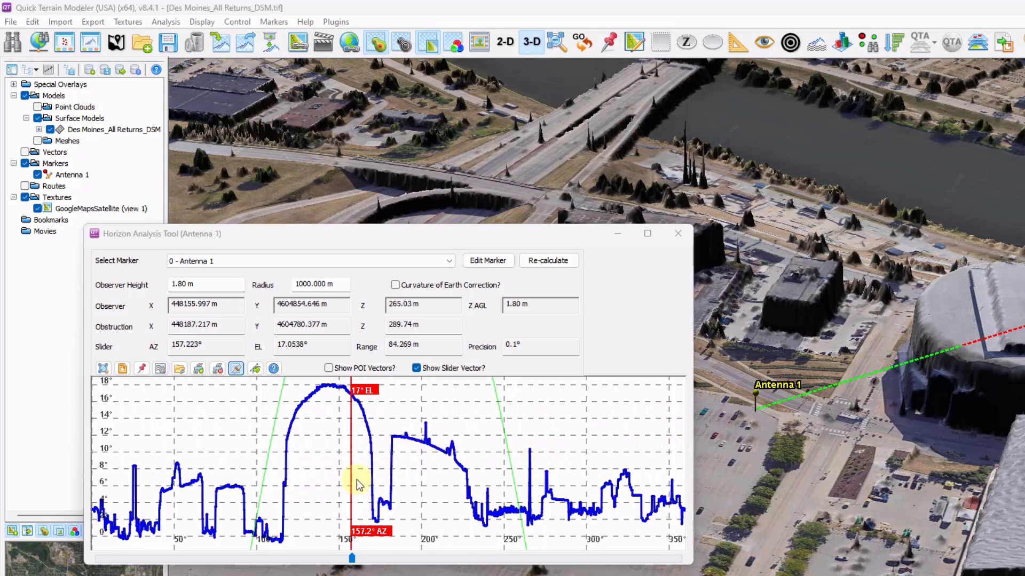
pyautogui.scroll(-3, 320, 479)
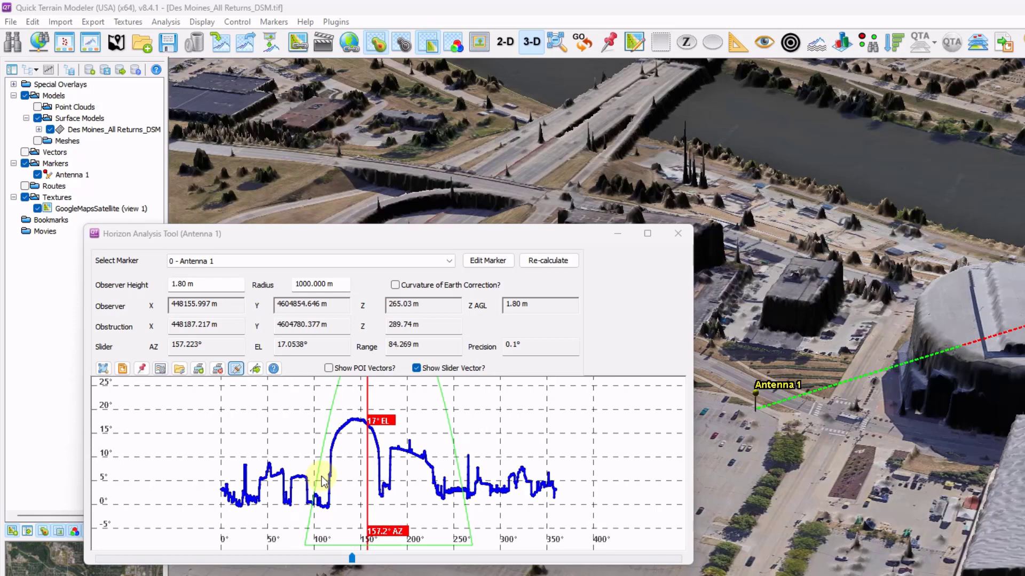
pyautogui.scroll(-1, 322, 479)
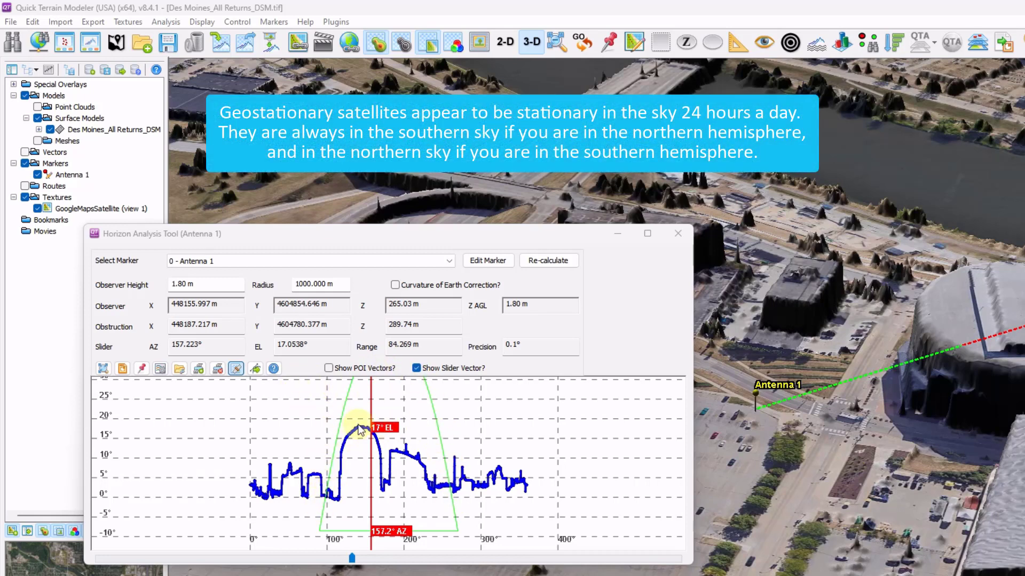
# Step: Sweep the horizon slider to about 198° azimuth to check the line of sight from Antenna 1
pyautogui.click(237, 370)
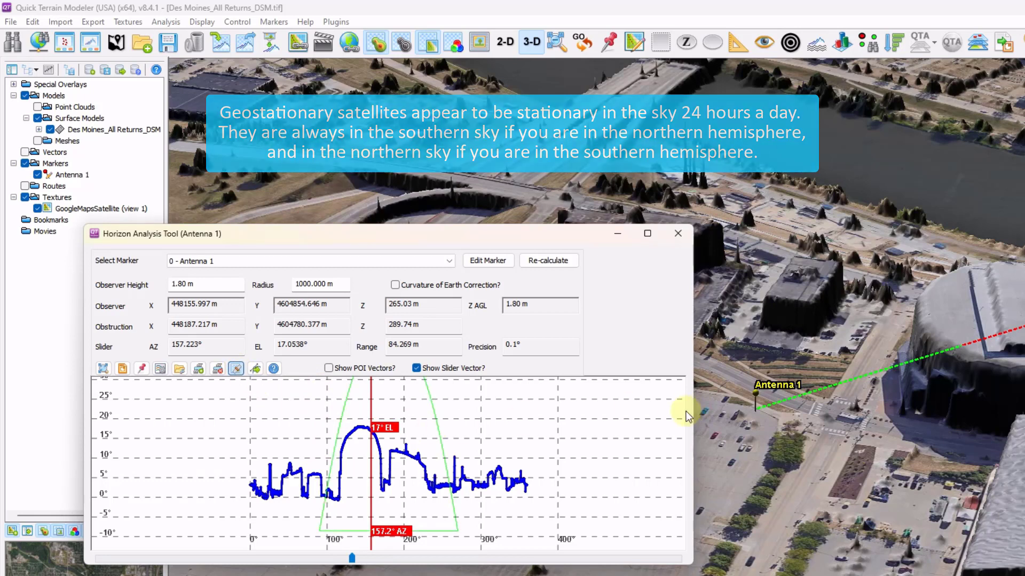
pyautogui.moveTo(418, 239); pyautogui.dragTo(396, 192)
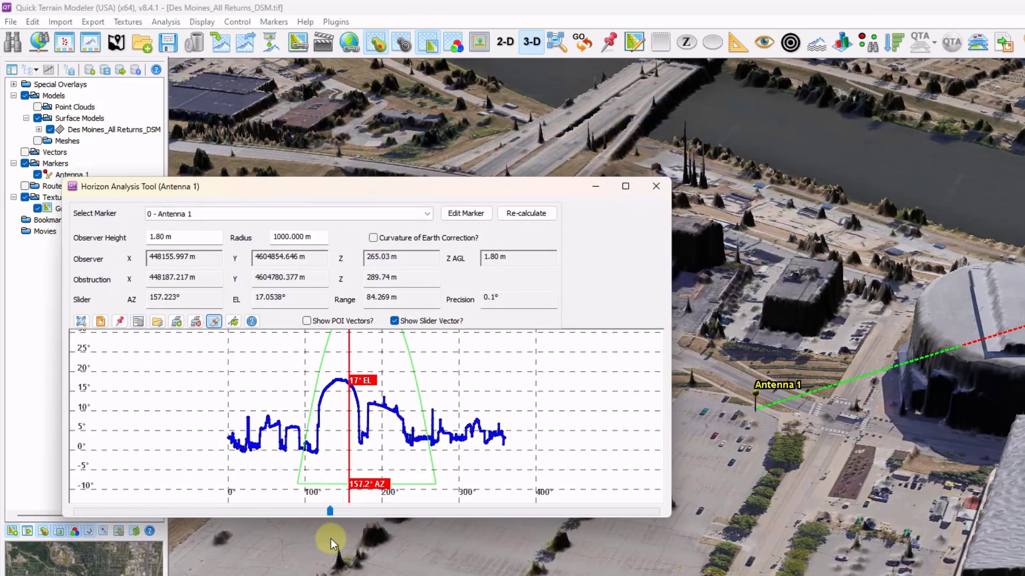
pyautogui.moveTo(330, 510); pyautogui.dragTo(380, 509)
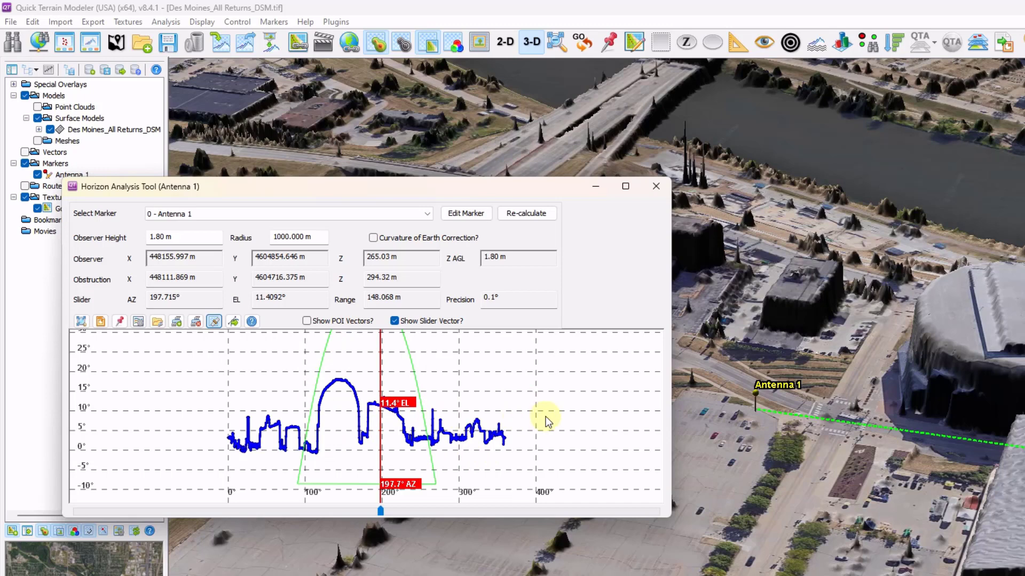
# Step: Move the Antenna 1 marker from the parking lot to the road beside the domed arena and re-calculate its horizon
pyautogui.click(772, 433)
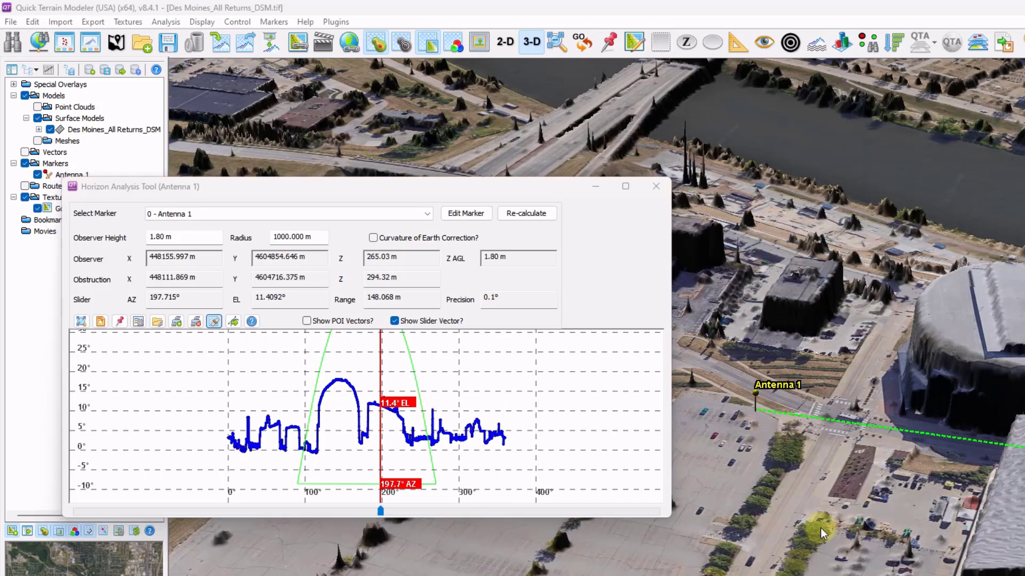
pyautogui.moveTo(754, 418); pyautogui.dragTo(778, 515)
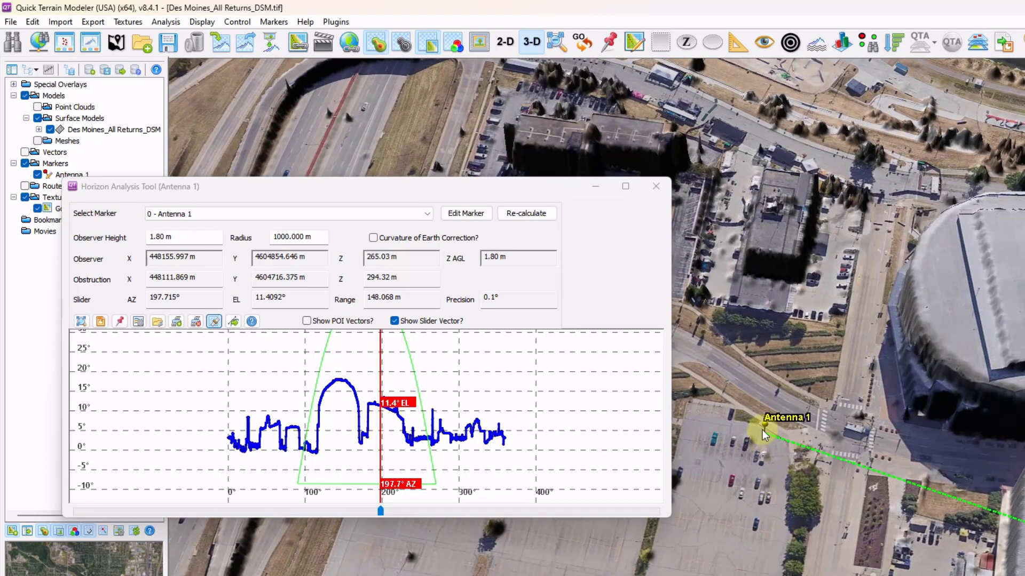
pyautogui.moveTo(763, 430); pyautogui.dragTo(844, 365)
pyautogui.moveTo(757, 517)
pyautogui.mouseDown()
pyautogui.moveTo(780, 505)
pyautogui.moveTo(793, 384)
pyautogui.mouseUp()
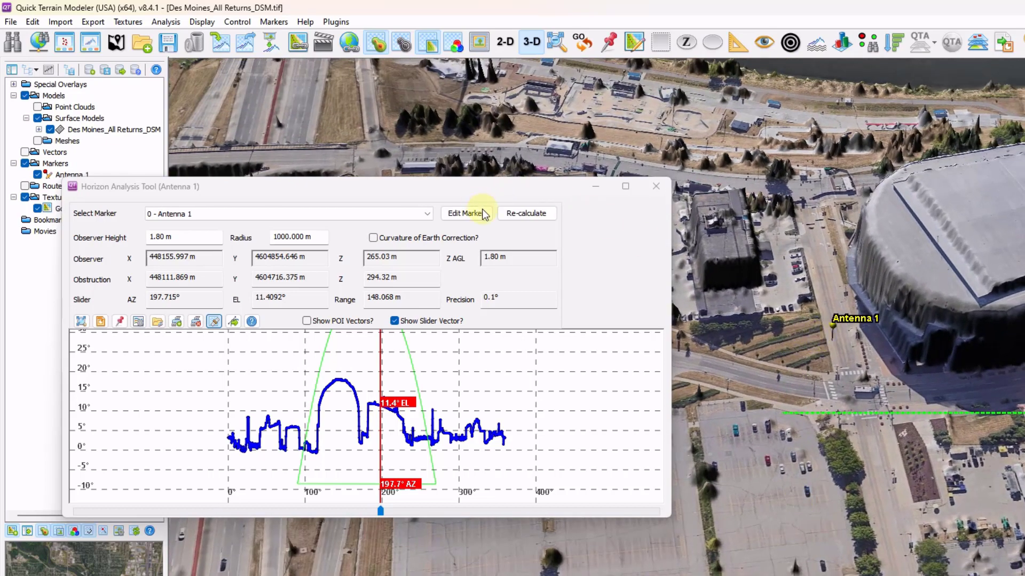
pyautogui.click(517, 214)
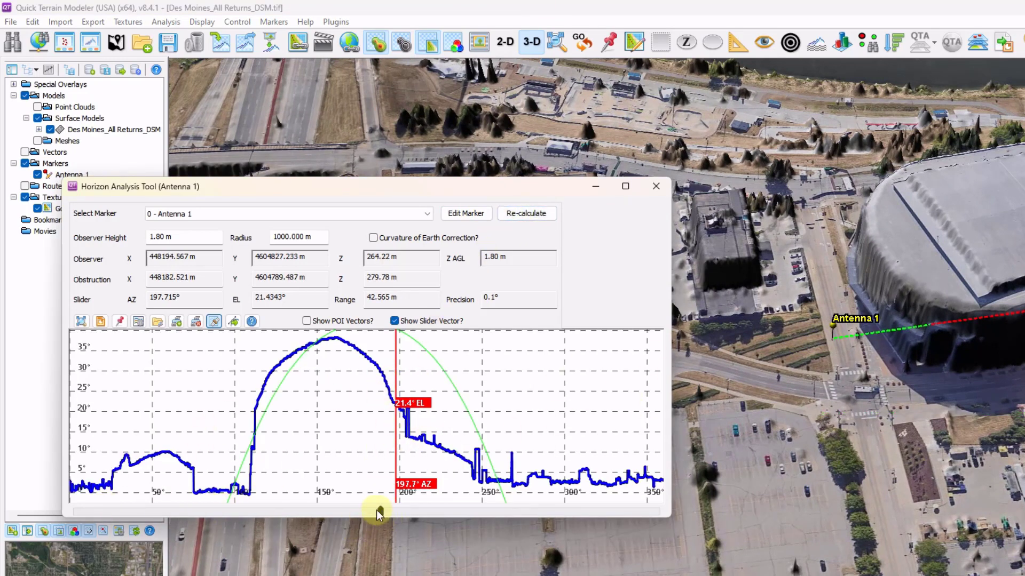
# Step: Inspect the obstruction caused by the domed arena at azimuths of about 171° and 153° against the Clarke belt arc
pyautogui.moveTo(376, 512); pyautogui.dragTo(352, 482)
pyautogui.moveTo(965, 283); pyautogui.dragTo(958, 253)
pyautogui.click(352, 511)
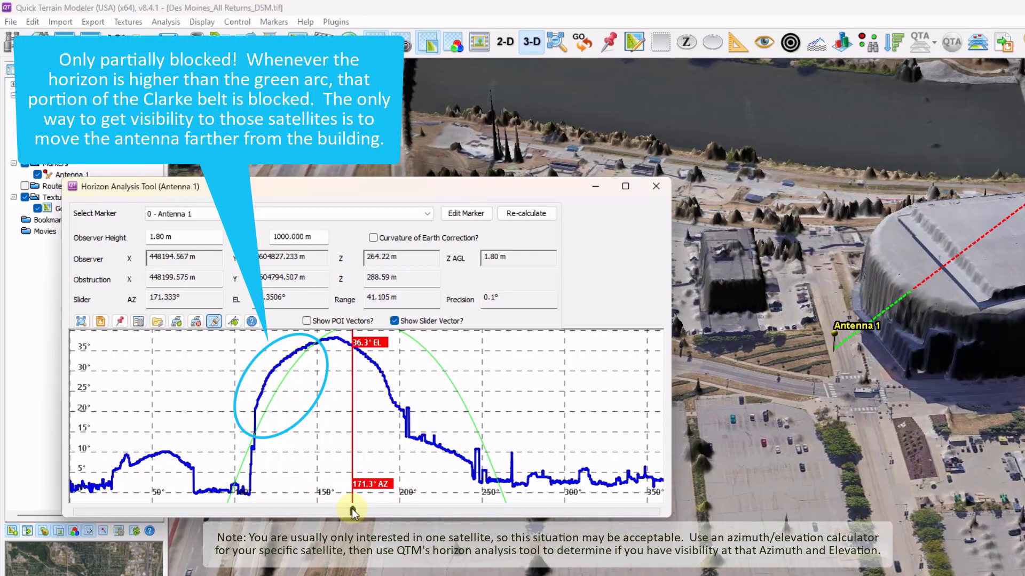
pyautogui.moveTo(352, 511); pyautogui.dragTo(326, 487)
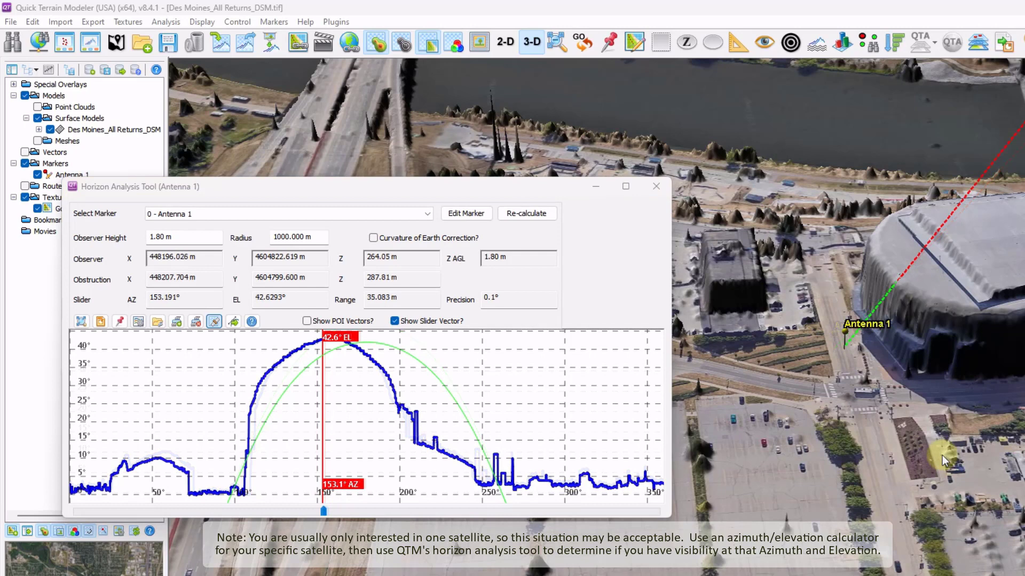
# Step: Move the Antenna 1 marker back into the parking lot, farther from the arena, and re-calculate its horizon
pyautogui.click(974, 444)
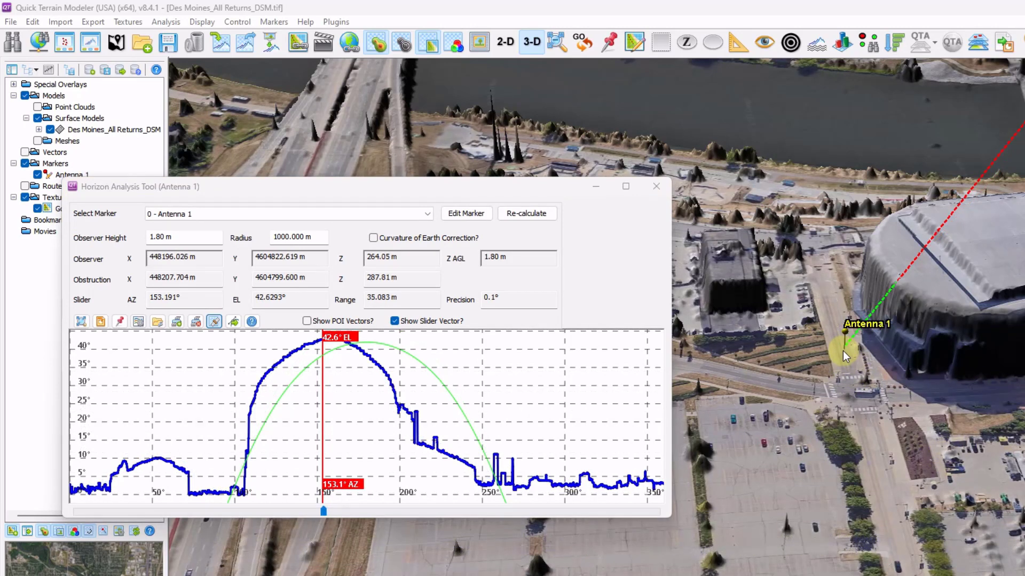
pyautogui.moveTo(843, 352); pyautogui.dragTo(786, 421)
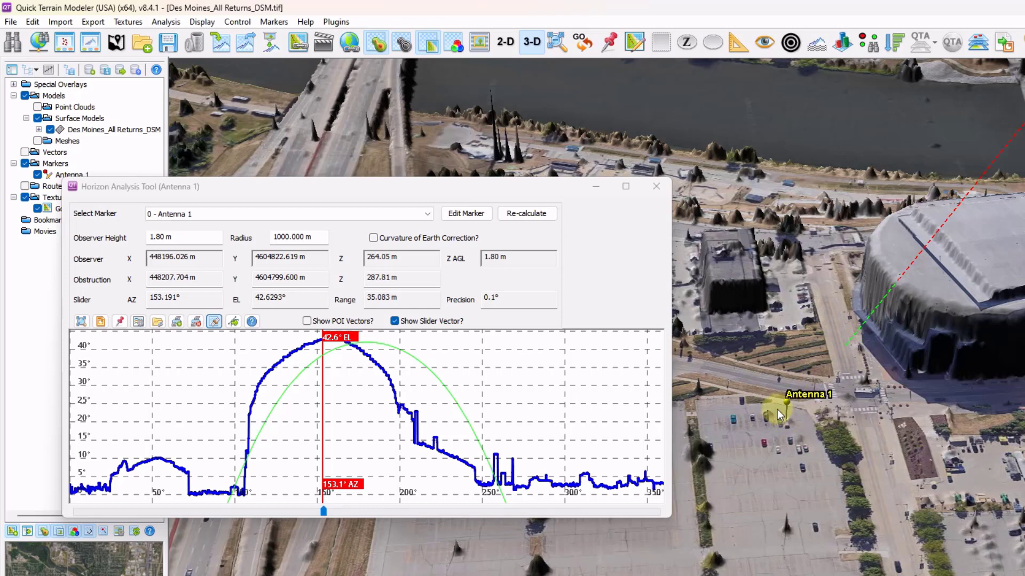
pyautogui.click(523, 212)
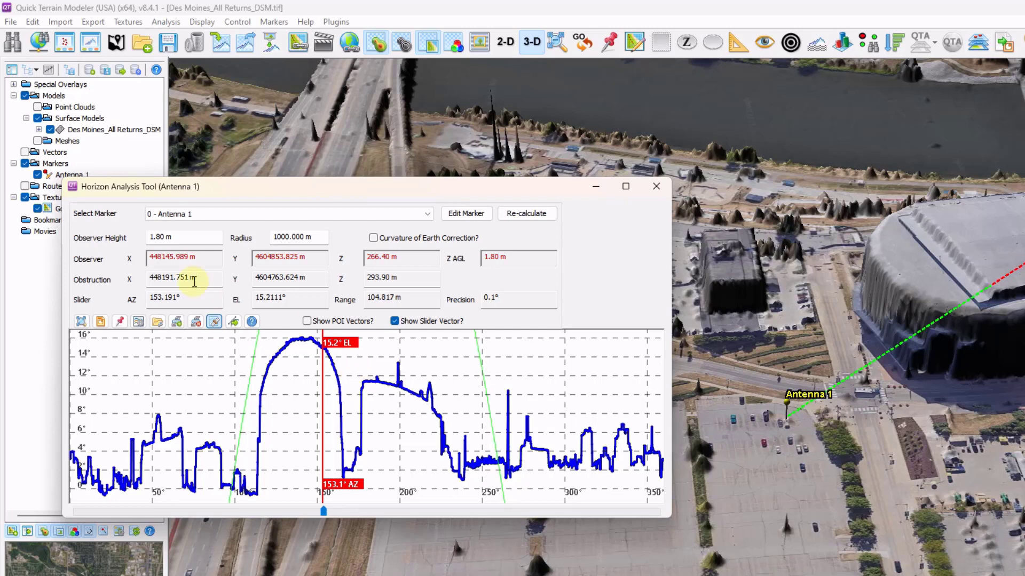
# Step: Add a horizon POI named SAT1 with azimuth 205 and elevation 14.5
pyautogui.click(176, 322)
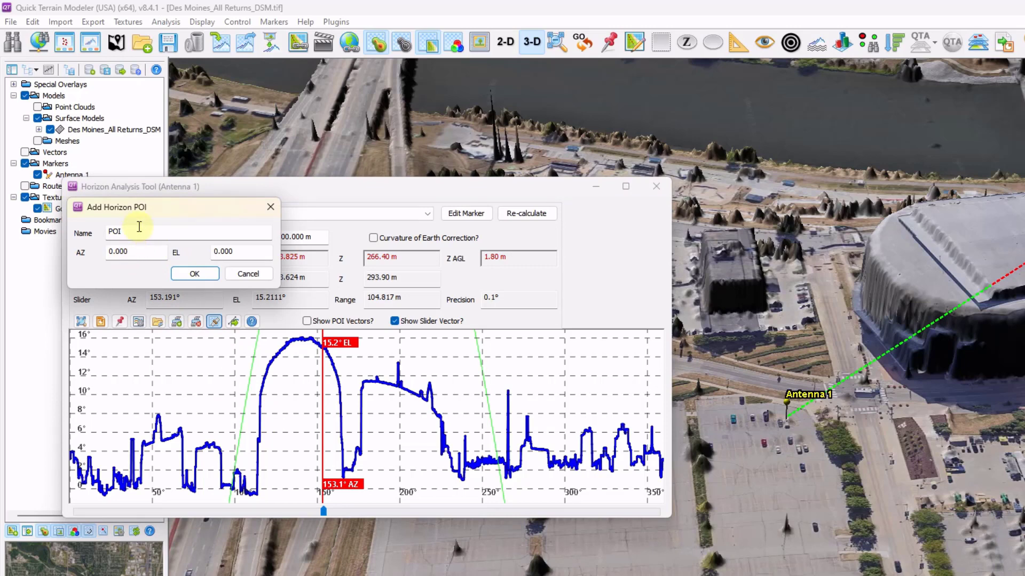
pyautogui.moveTo(135, 230); pyautogui.dragTo(105, 244)
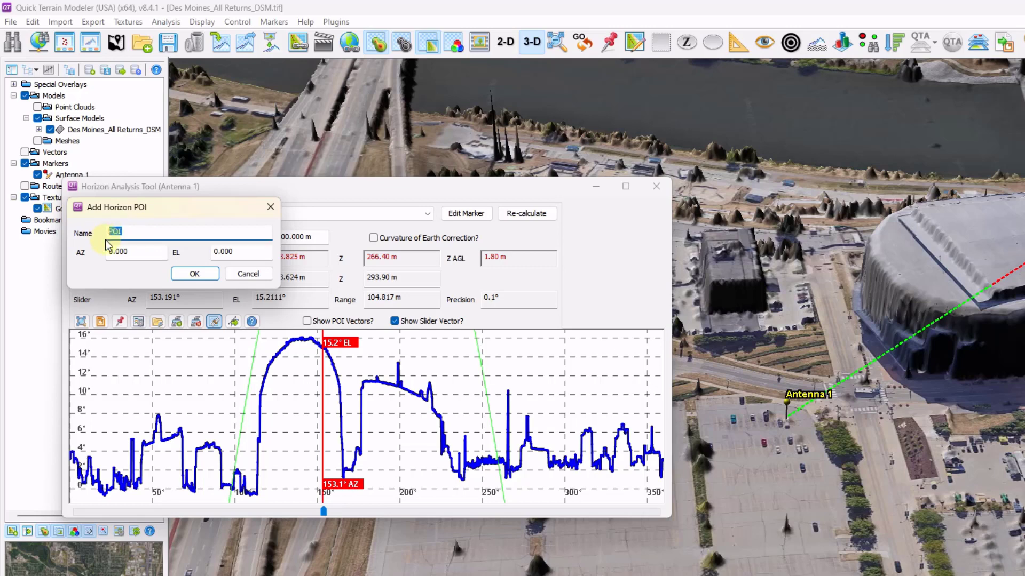
pyautogui.write('SAT!')
pyautogui.moveTo(143, 255); pyautogui.dragTo(65, 262)
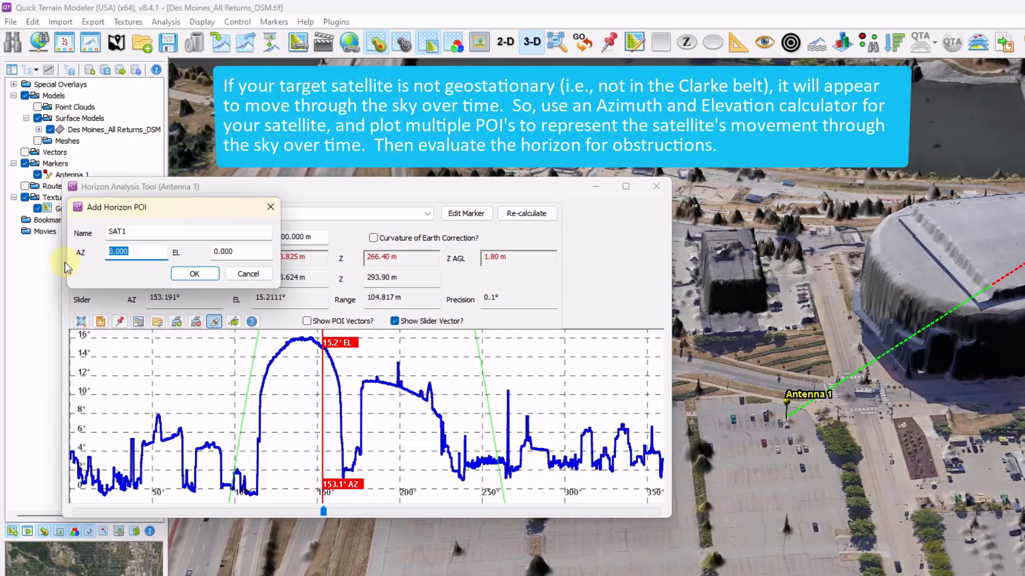
pyautogui.write('305')
pyautogui.doubleClick(223, 250)
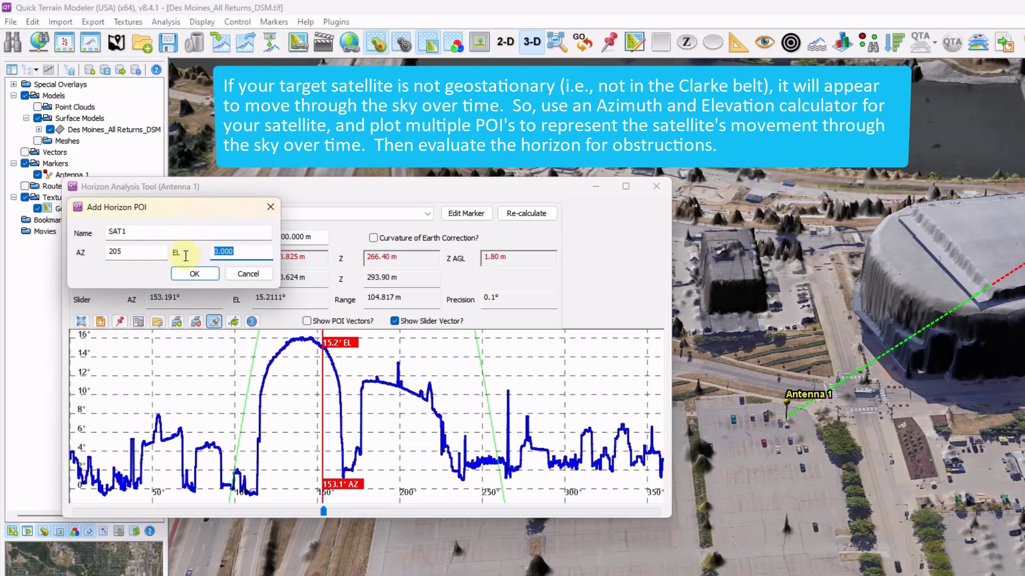
pyautogui.write('14.5')
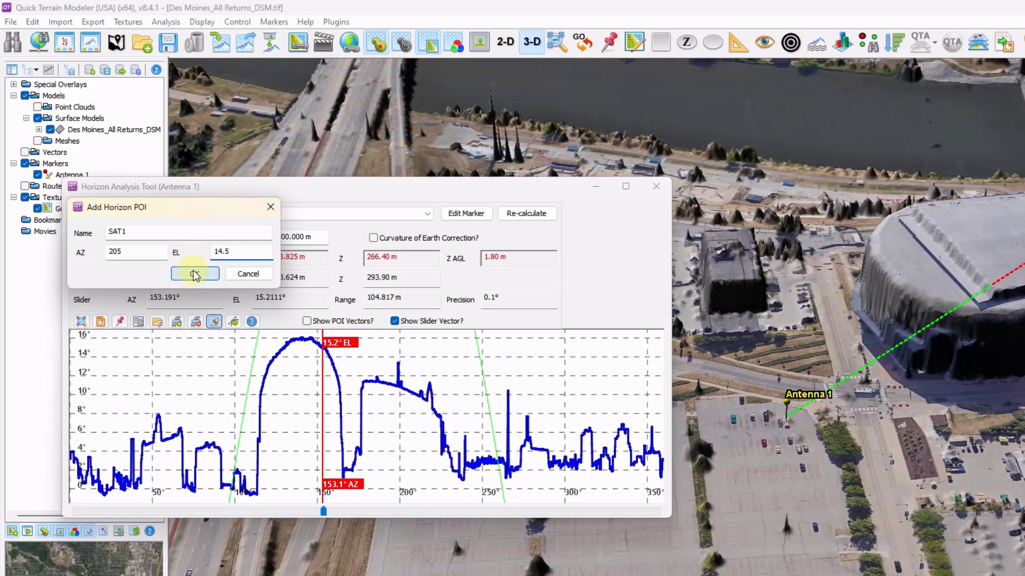
pyautogui.click(194, 274)
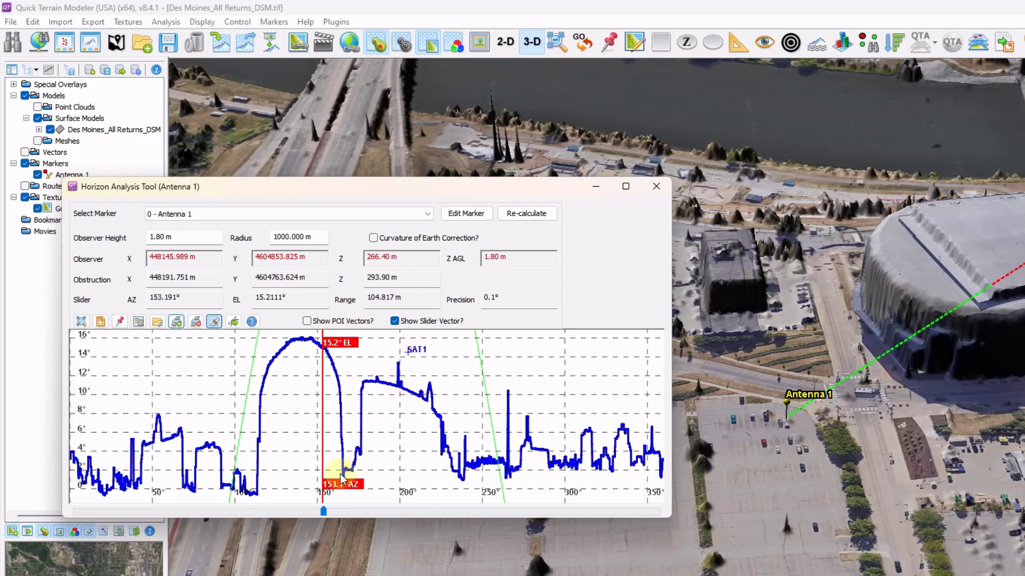
# Step: Show the POI vectors and compare SAT1's line with the slider vector at about 205° and 240° azimuth
pyautogui.moveTo(324, 510); pyautogui.dragTo(409, 491)
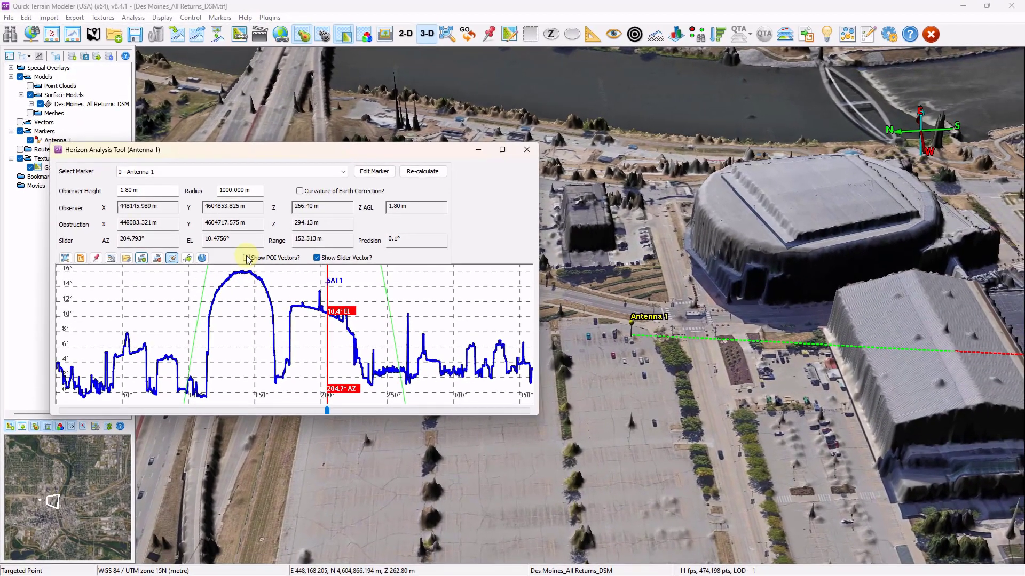
pyautogui.click(246, 259)
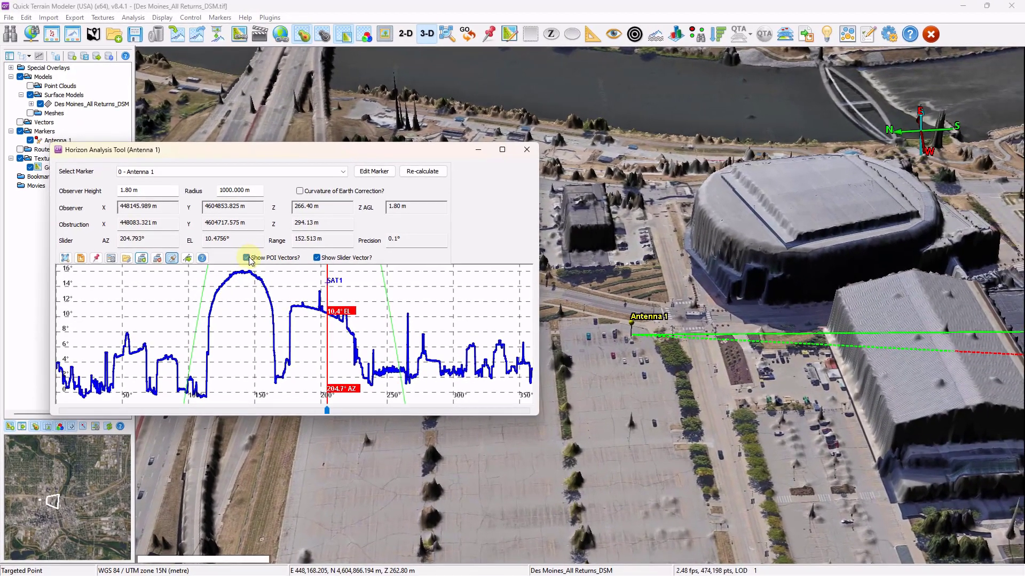
pyautogui.moveTo(326, 410); pyautogui.dragTo(373, 410)
# Step: Enable the Curvature of Earth Correction and re-calculate the horizon for Antenna 1
pyautogui.moveTo(599, 415); pyautogui.dragTo(676, 454)
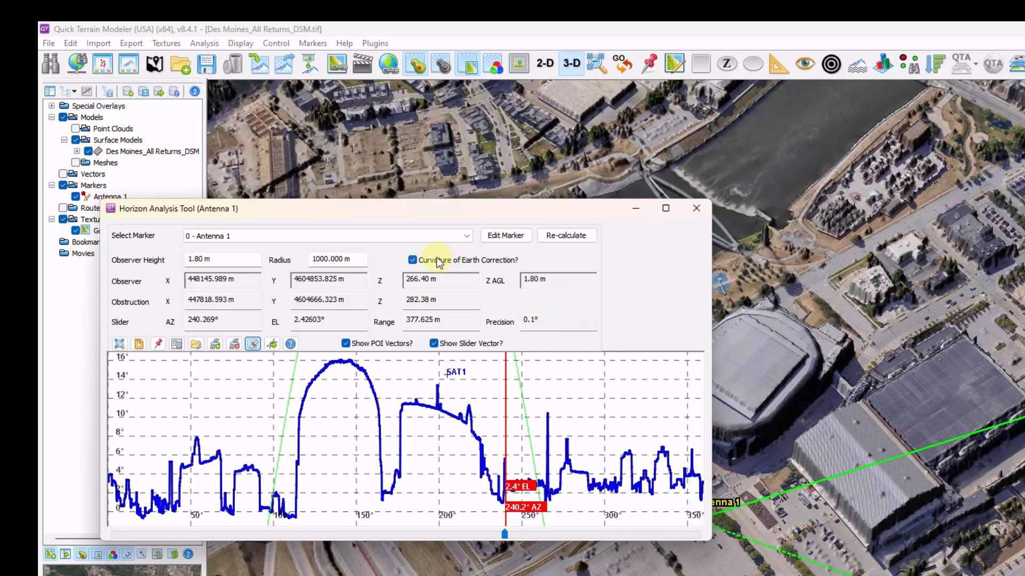
pyautogui.click(562, 236)
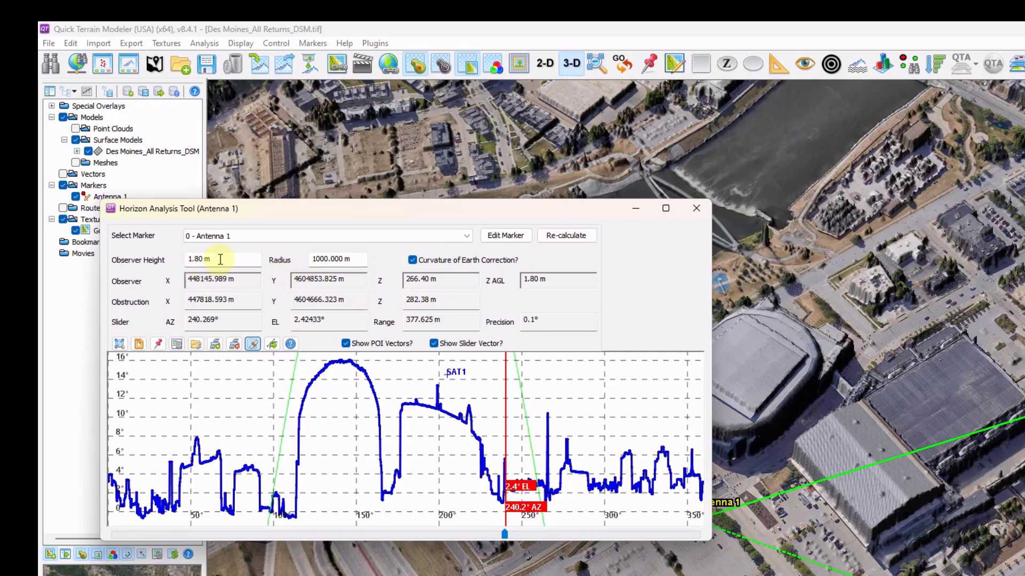
# Step: Set the observer height to 2 m and re-calculate Antenna 1's horizon, and enter 500 m as the analysis radius
pyautogui.moveTo(219, 259); pyautogui.dragTo(171, 264)
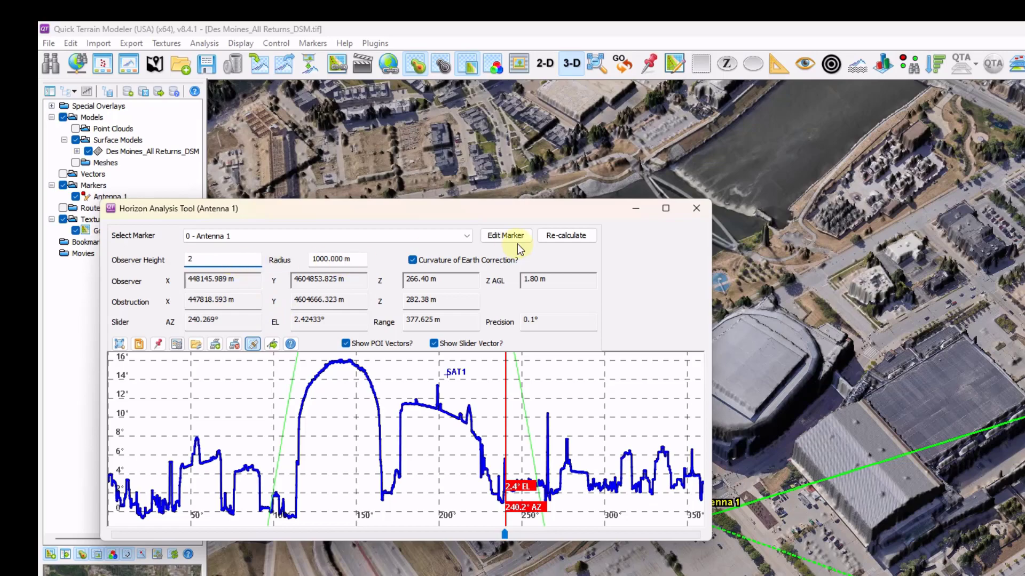
pyautogui.click(566, 235)
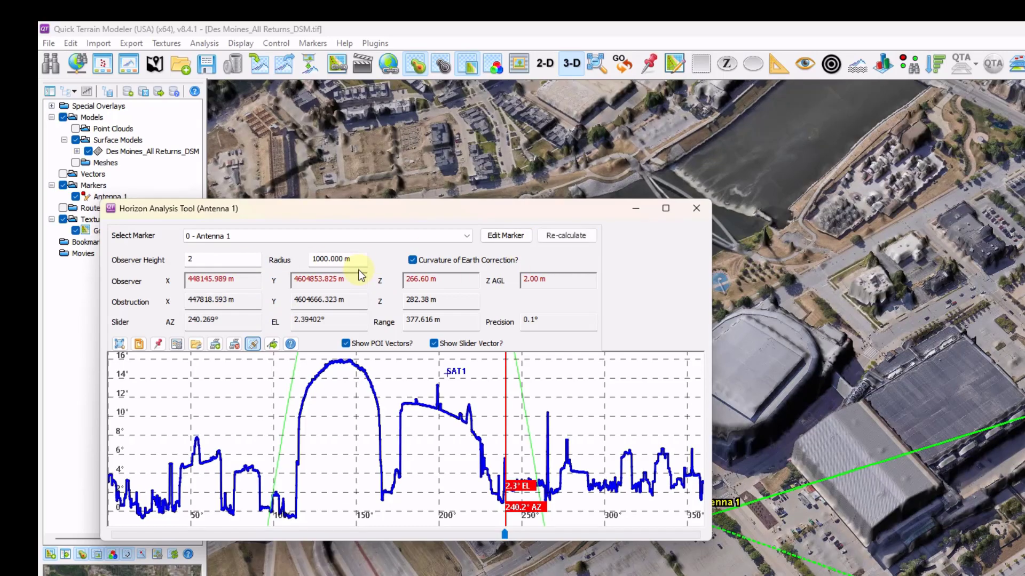
pyautogui.click(355, 266)
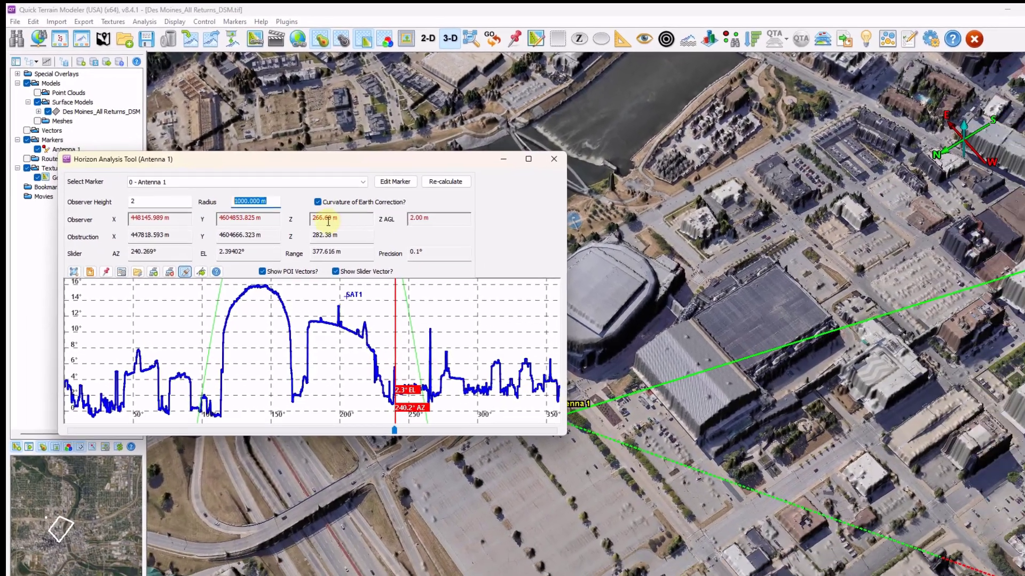
pyautogui.moveTo(776, 270); pyautogui.dragTo(783, 294)
pyautogui.scroll(-5, 667, 247)
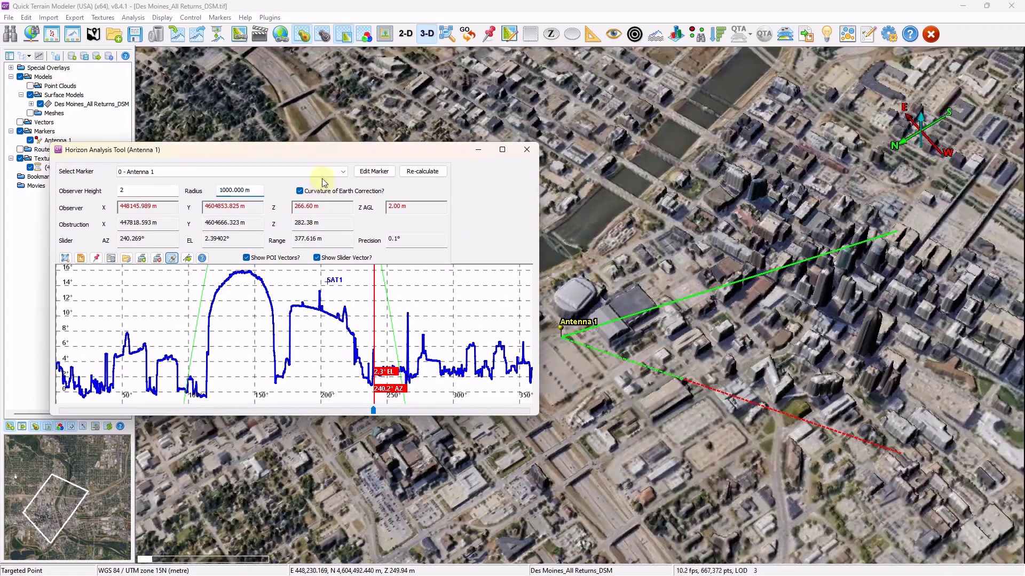
pyautogui.press('Tab')
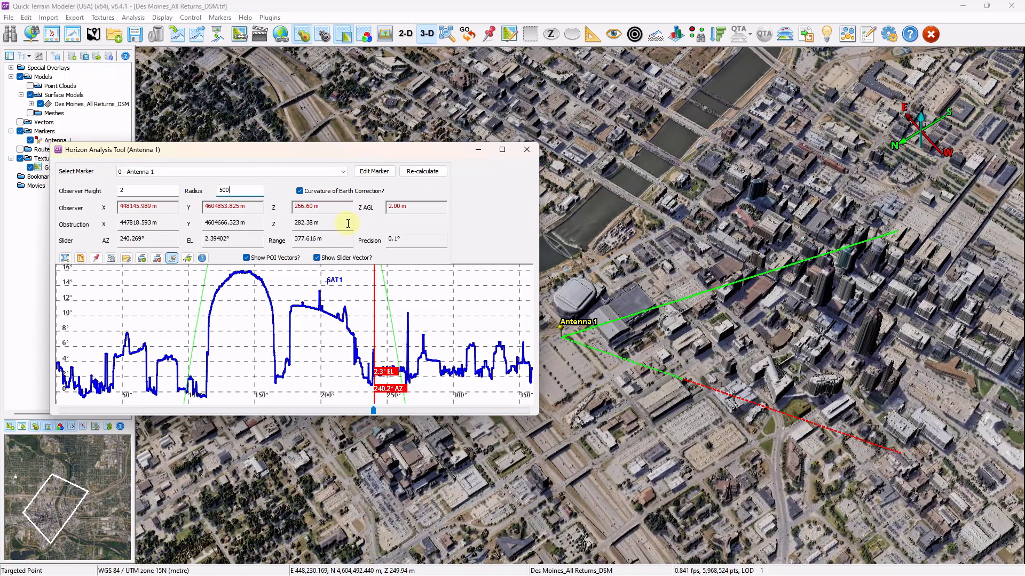
pyautogui.write('500')
pyautogui.click(650, 345)
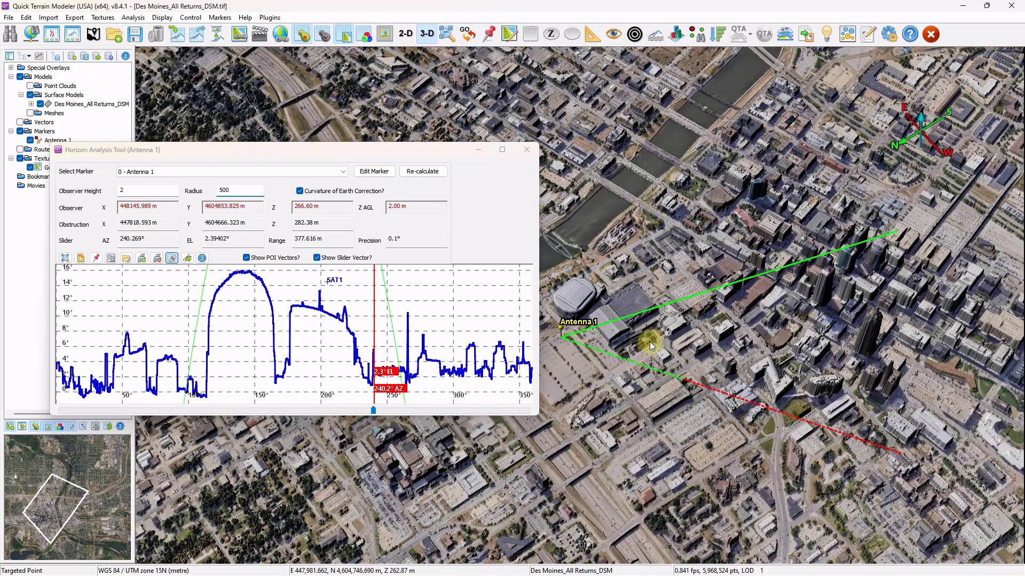
pyautogui.moveTo(650, 346)
pyautogui.mouseDown()
pyautogui.moveTo(715, 290)
pyautogui.moveTo(580, 247)
pyautogui.moveTo(618, 295)
pyautogui.moveTo(655, 301)
pyautogui.moveTo(666, 337)
pyautogui.moveTo(631, 268)
pyautogui.moveTo(652, 280)
pyautogui.moveTo(660, 241)
pyautogui.mouseUp()
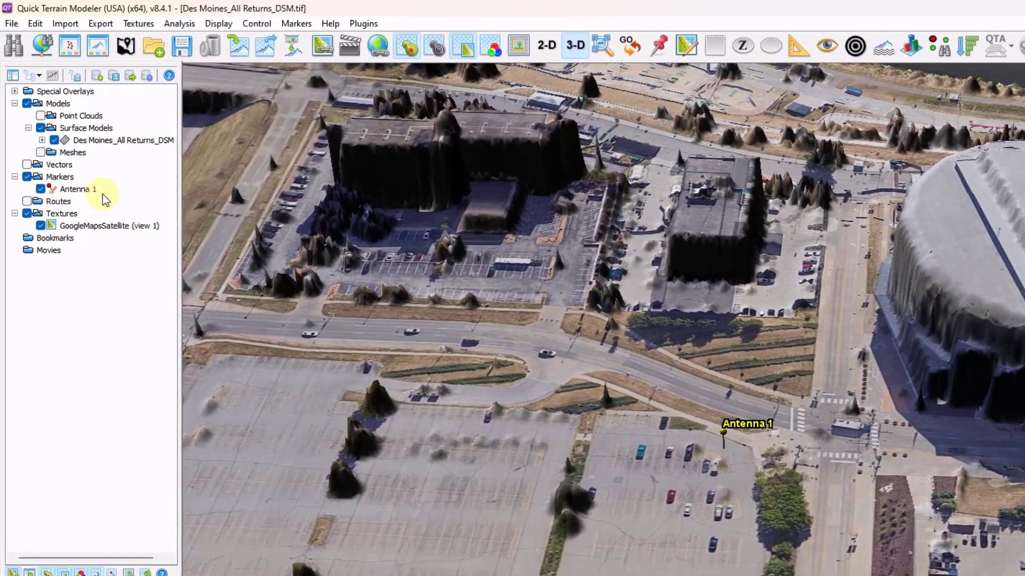
# Step: Add a sensor cone to the Antenna 1 marker
pyautogui.click(73, 161)
pyautogui.rightClick(88, 198)
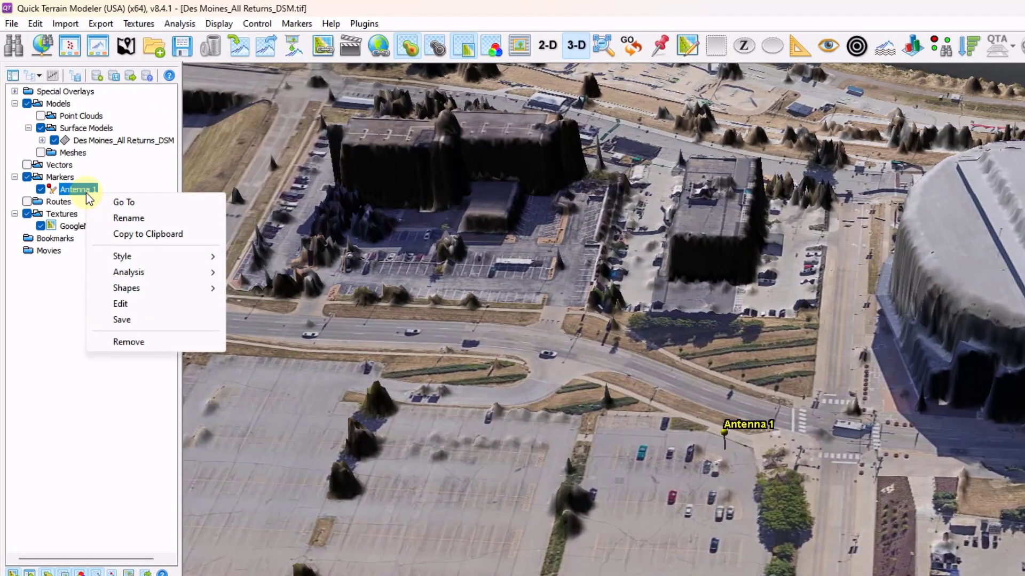
pyautogui.moveTo(205, 293)
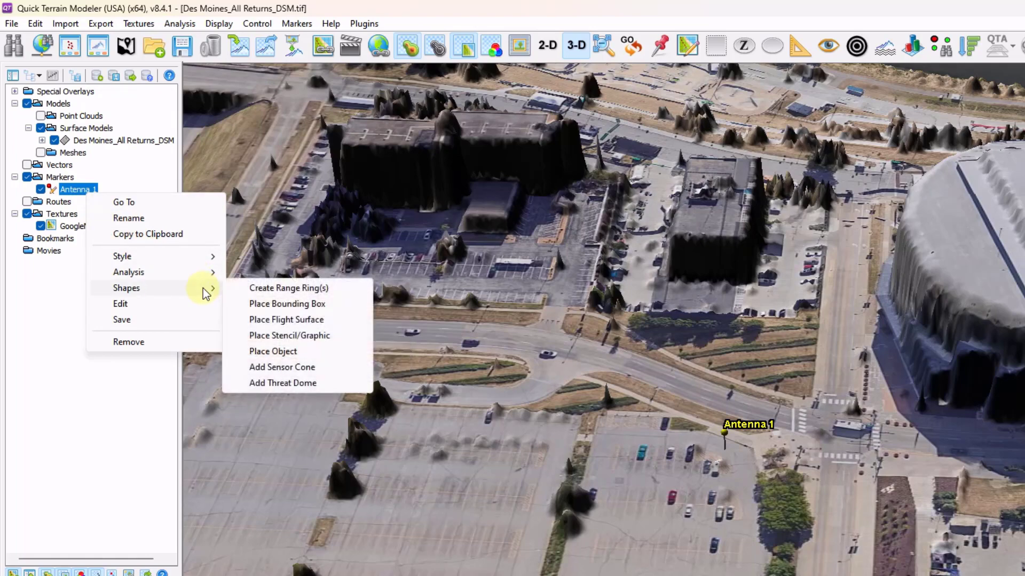
pyautogui.click(292, 367)
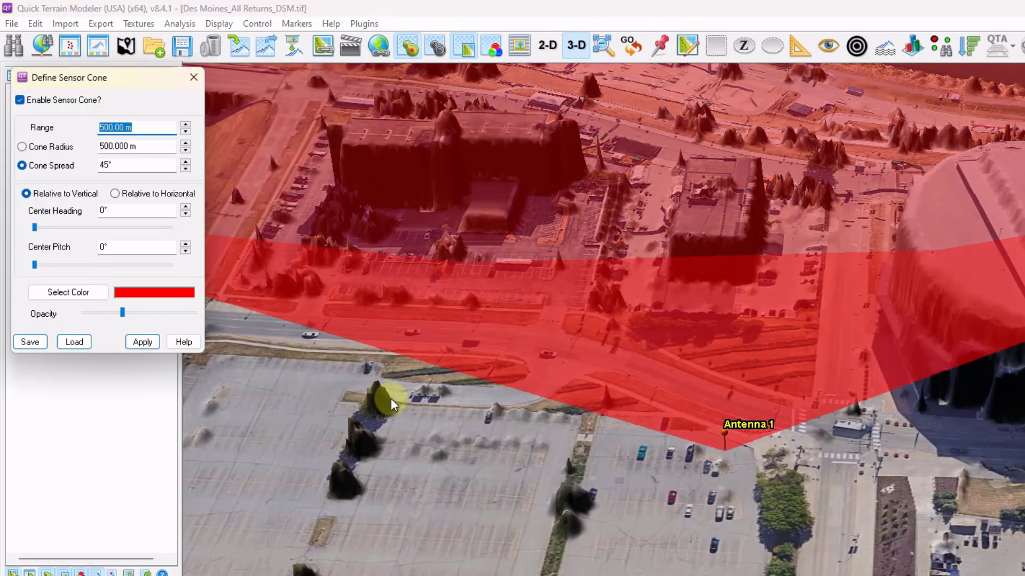
# Step: Narrow Antenna 1's sensor cone to a spread of 10° and apply the change
pyautogui.click(390, 405)
pyautogui.scroll(-6, 390, 406)
pyautogui.scroll(-7, 393, 399)
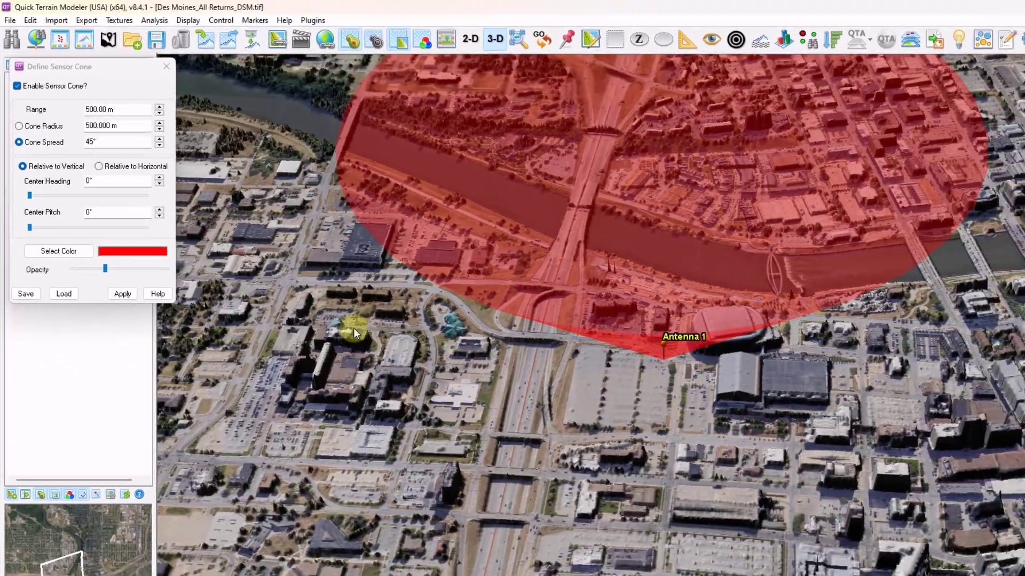
pyautogui.moveTo(409, 379); pyautogui.dragTo(414, 346)
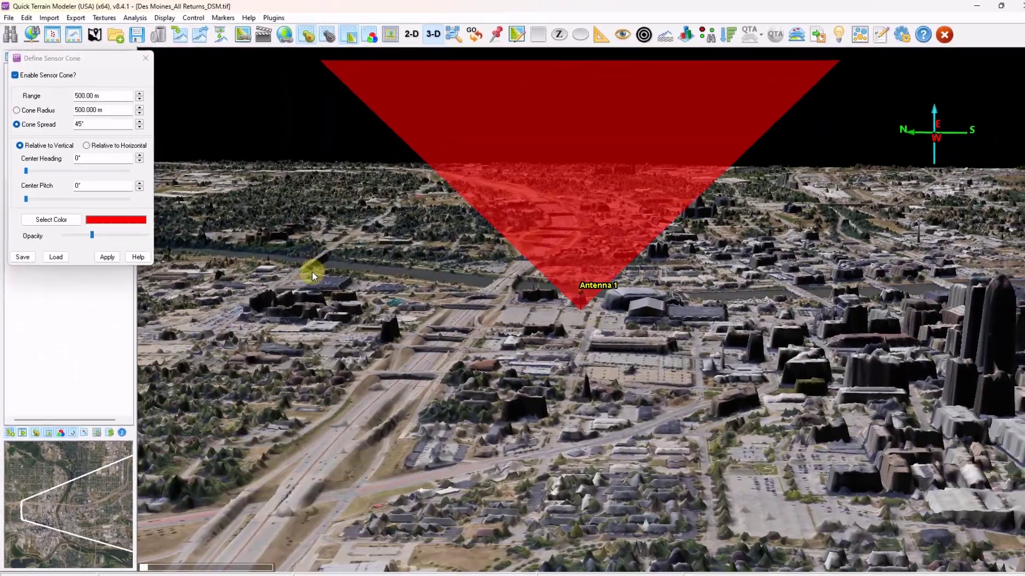
pyautogui.moveTo(312, 272); pyautogui.dragTo(305, 283)
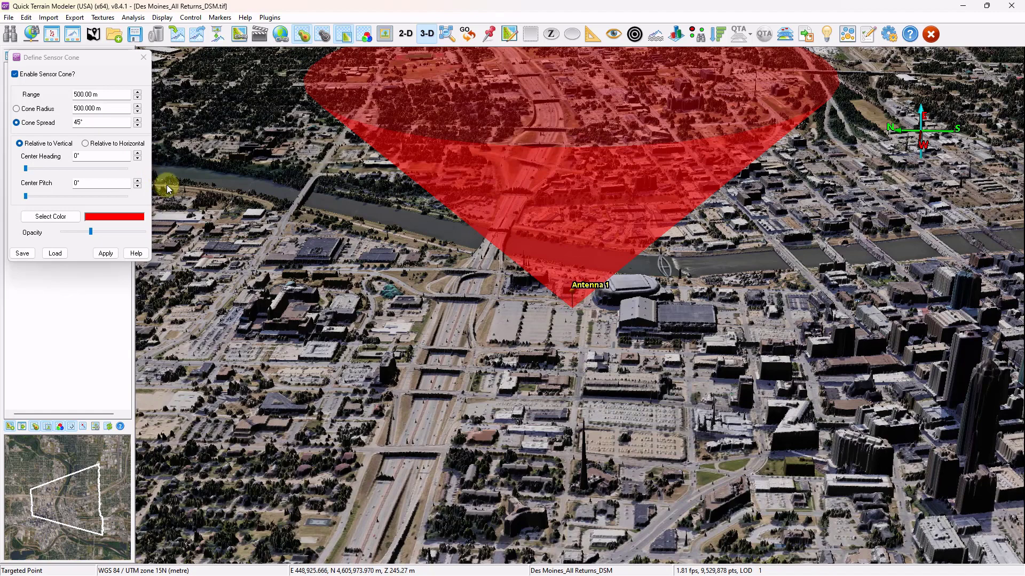
pyautogui.doubleClick(110, 124)
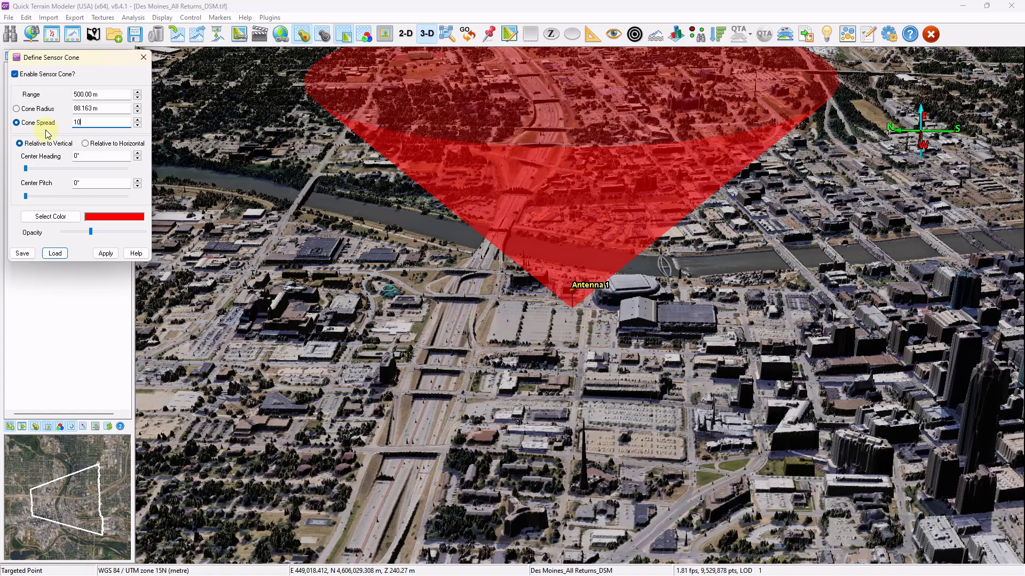
pyautogui.click(106, 254)
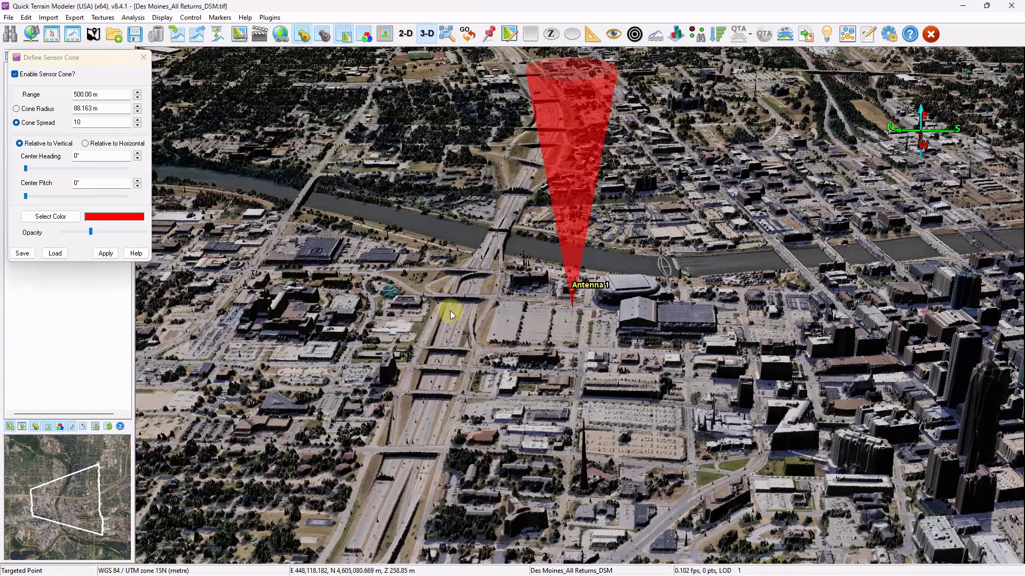
# Step: Aim Antenna 1's sensor cone with a center pitch of 75.6° and a center heading of 147.4°, and close its settings
pyautogui.moveTo(449, 310); pyautogui.dragTo(391, 322)
pyautogui.scroll(3, 484, 290)
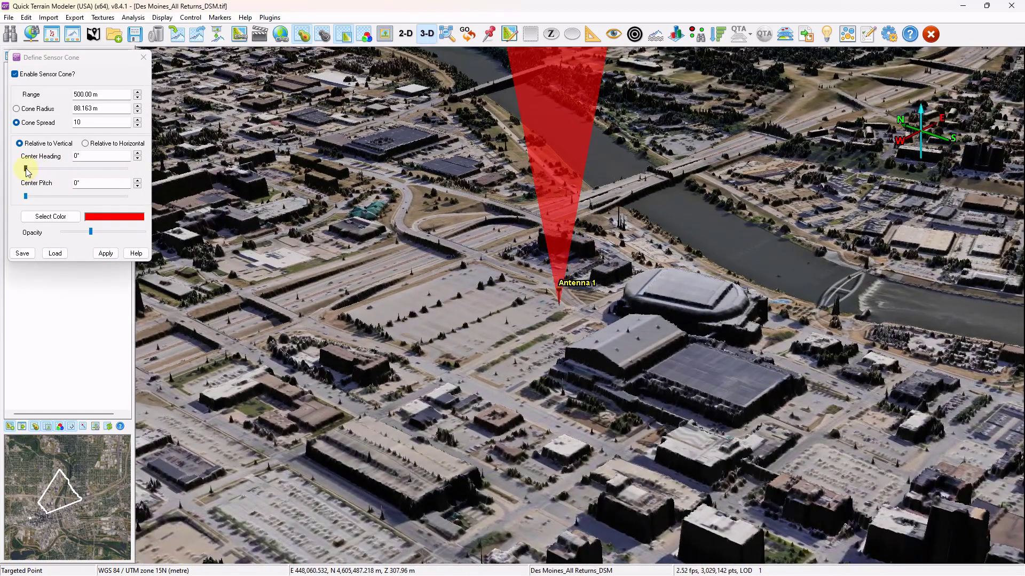
pyautogui.moveTo(27, 197); pyautogui.dragTo(68, 195)
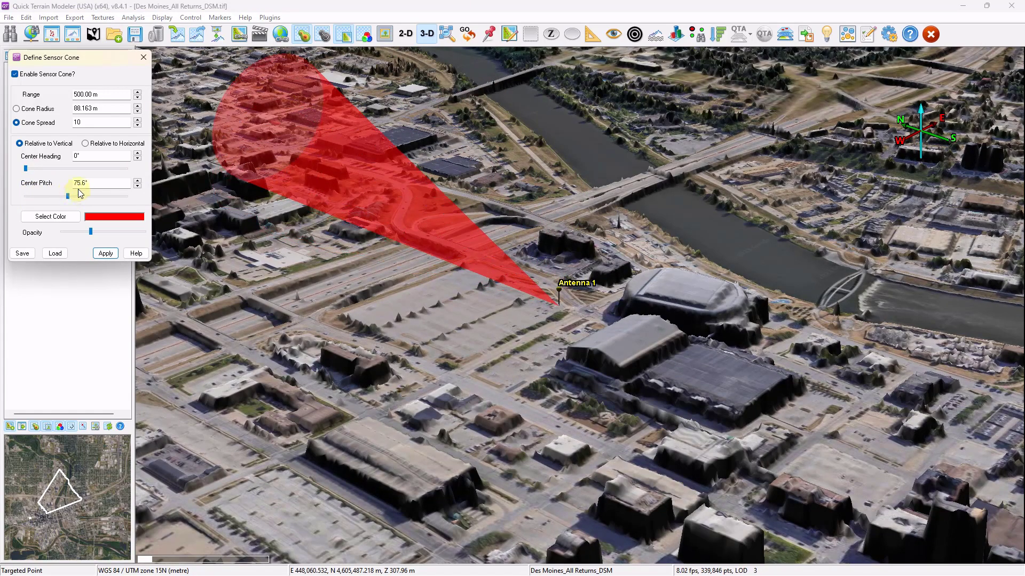
pyautogui.moveTo(287, 226); pyautogui.dragTo(265, 223)
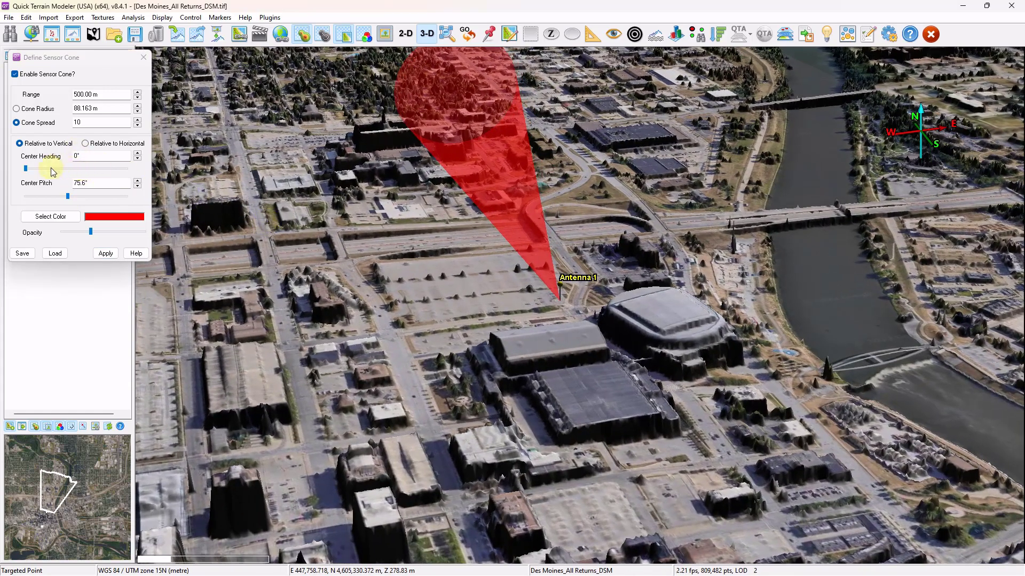
pyautogui.moveTo(26, 169); pyautogui.dragTo(66, 168)
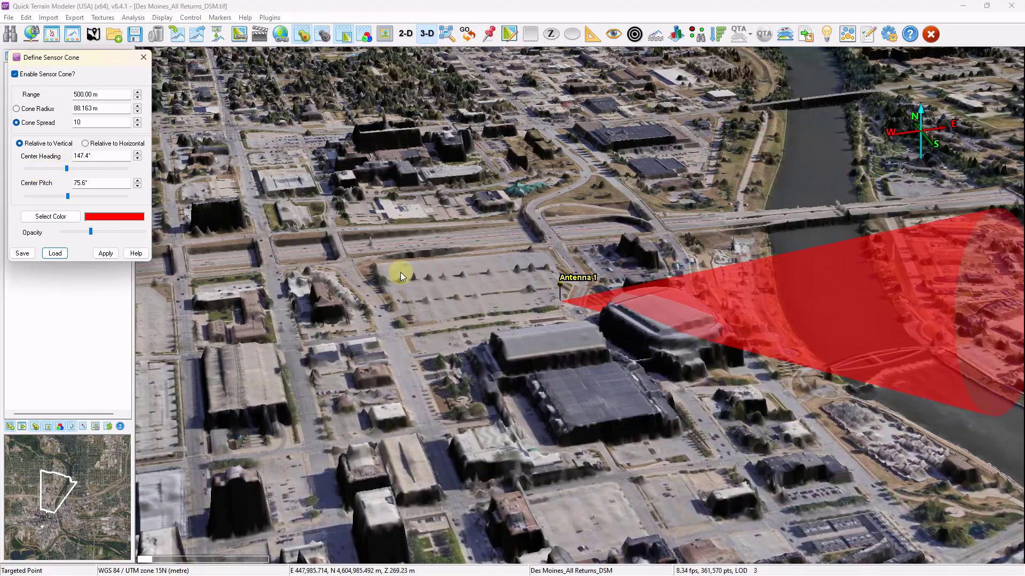
pyautogui.moveTo(400, 272); pyautogui.dragTo(472, 335)
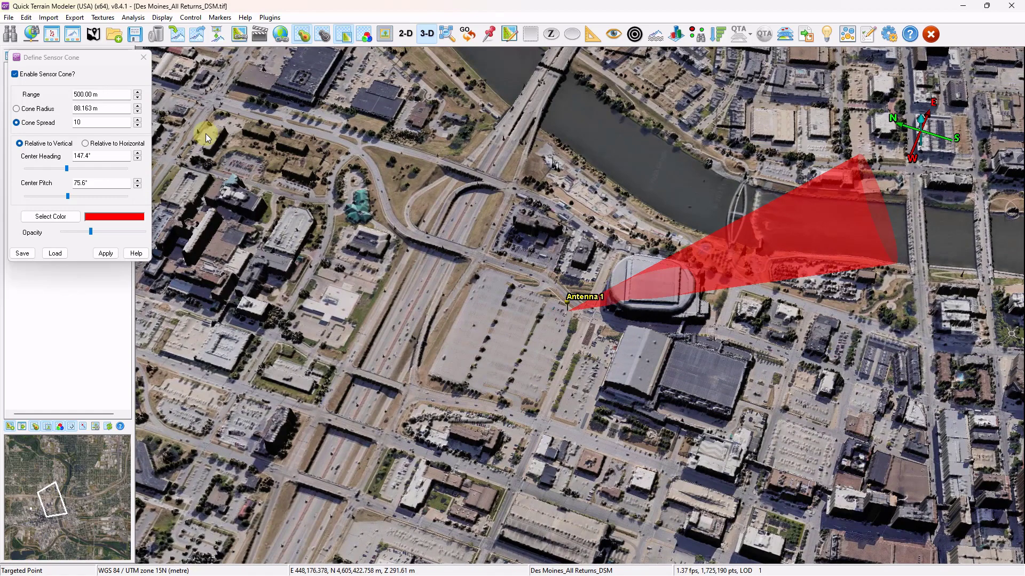
pyautogui.click(144, 57)
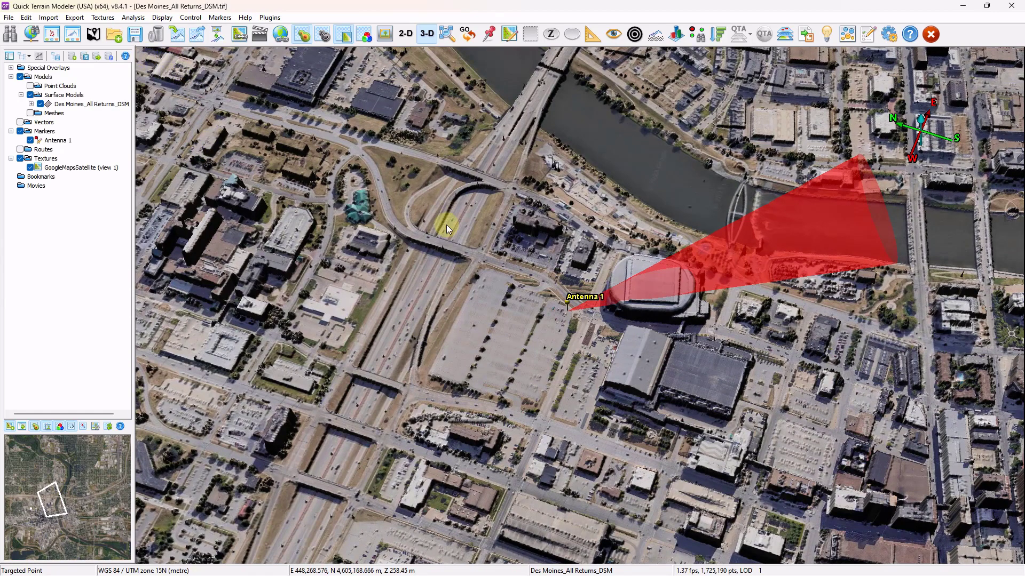
# Step: Raise the Antenna 1 marker and its cone by setting its altitude above ground level (AGL) to 2 m
pyautogui.scroll(5, 568, 292)
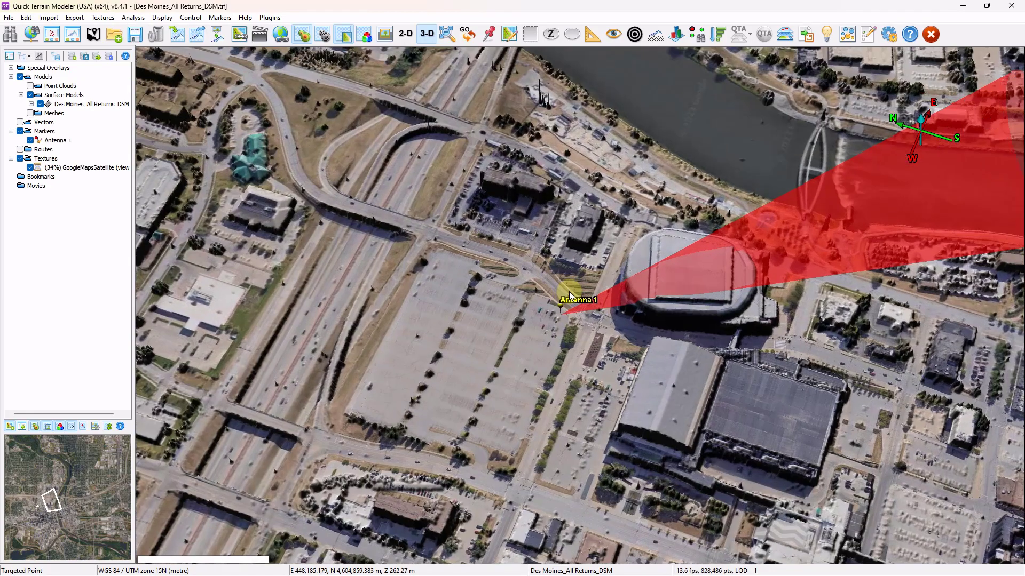
pyautogui.scroll(5, 568, 291)
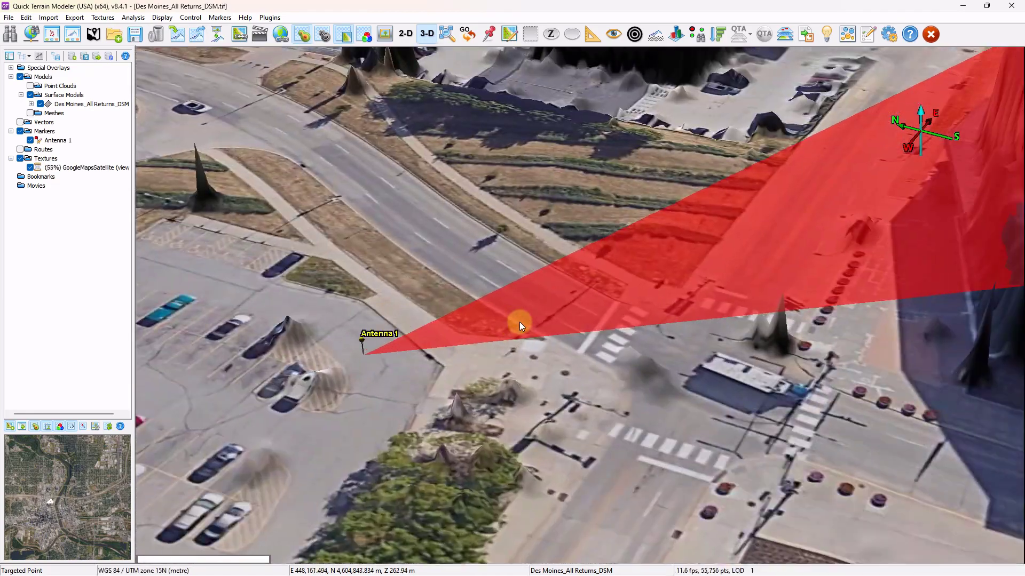
pyautogui.moveTo(520, 323); pyautogui.dragTo(570, 305)
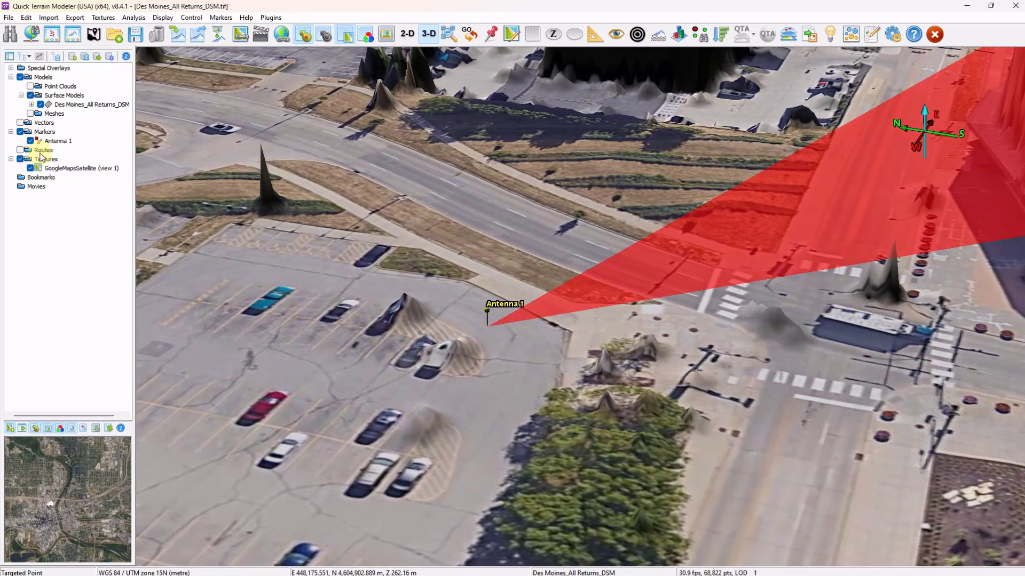
pyautogui.rightClick(56, 140)
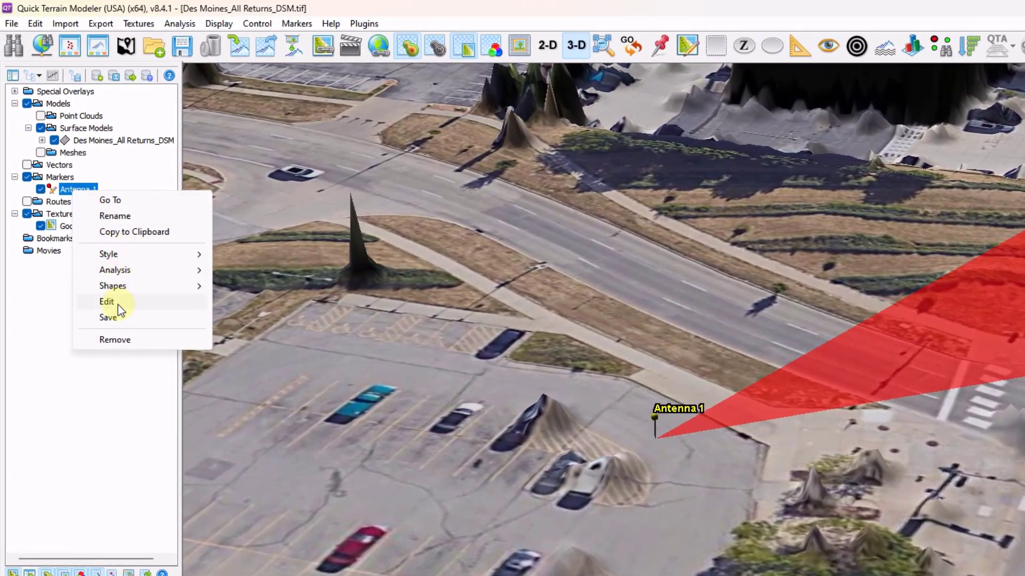
pyautogui.click(118, 302)
pyautogui.click(28, 178)
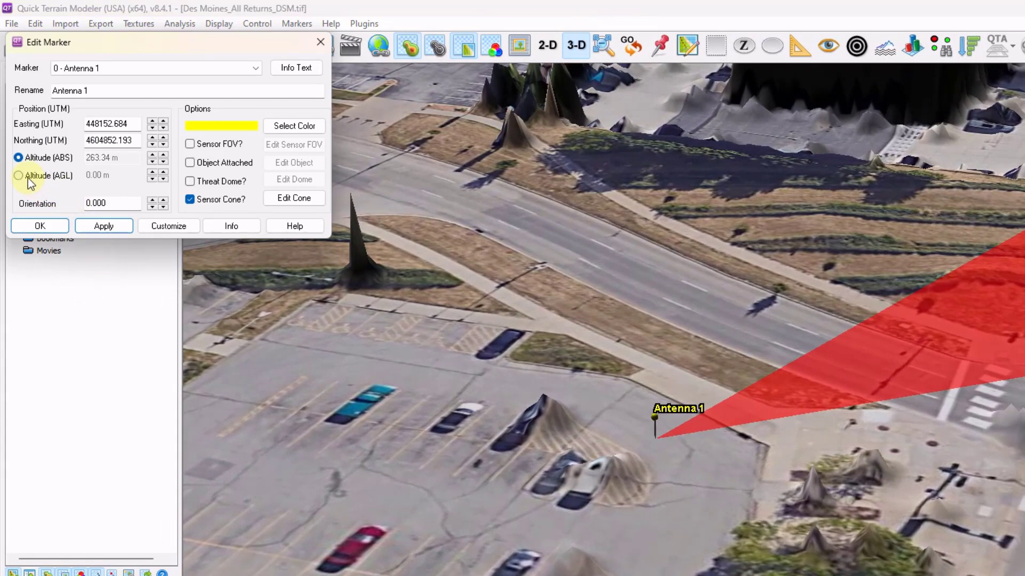
pyautogui.moveTo(119, 175); pyautogui.dragTo(40, 181)
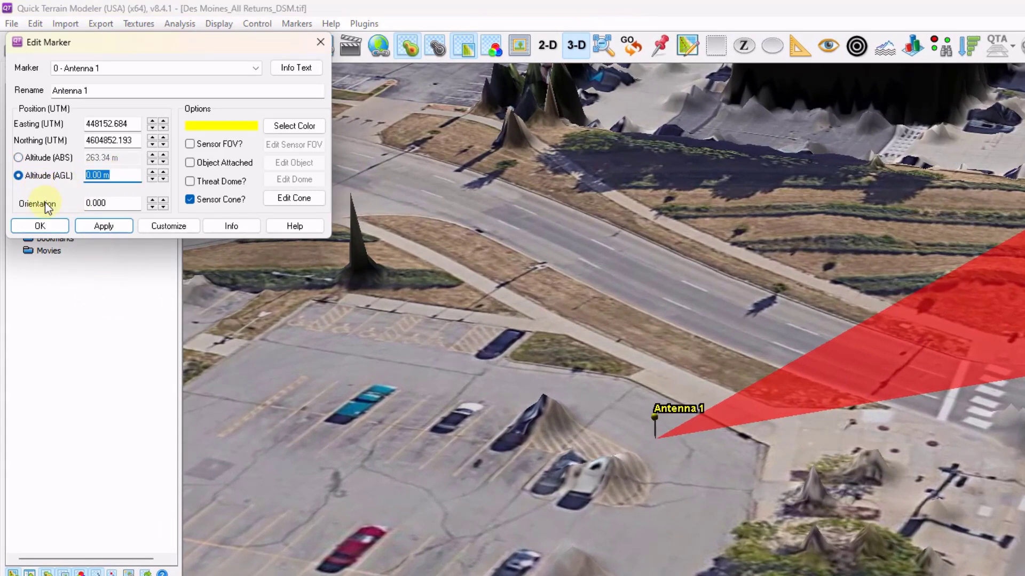
pyautogui.click(103, 226)
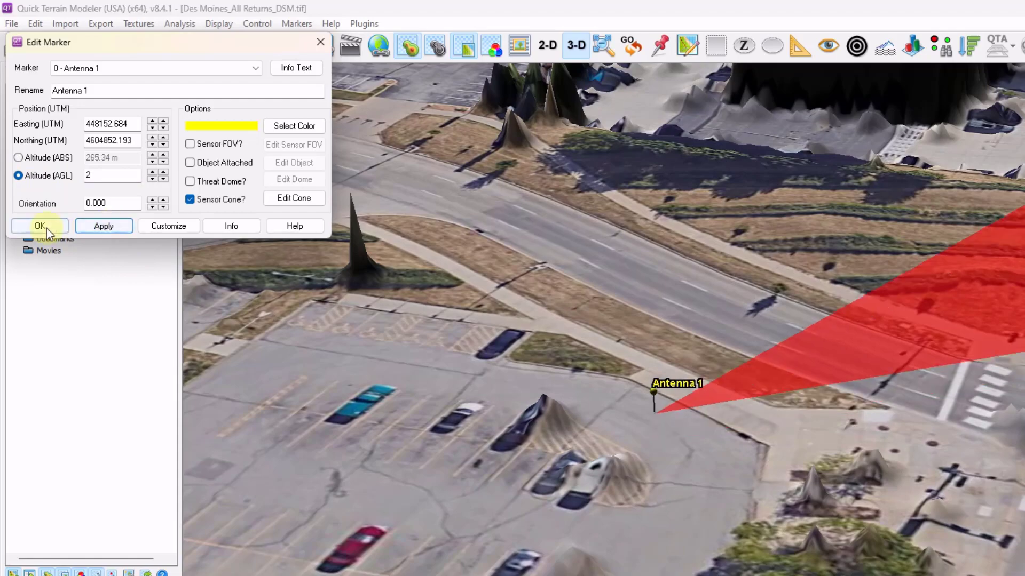
pyautogui.click(43, 227)
pyautogui.moveTo(584, 334)
pyautogui.mouseDown()
pyautogui.moveTo(449, 290)
pyautogui.moveTo(483, 331)
pyautogui.moveTo(853, 349)
pyautogui.moveTo(747, 331)
pyautogui.moveTo(599, 335)
pyautogui.mouseUp()
pyautogui.moveTo(459, 258); pyautogui.dragTo(642, 256)
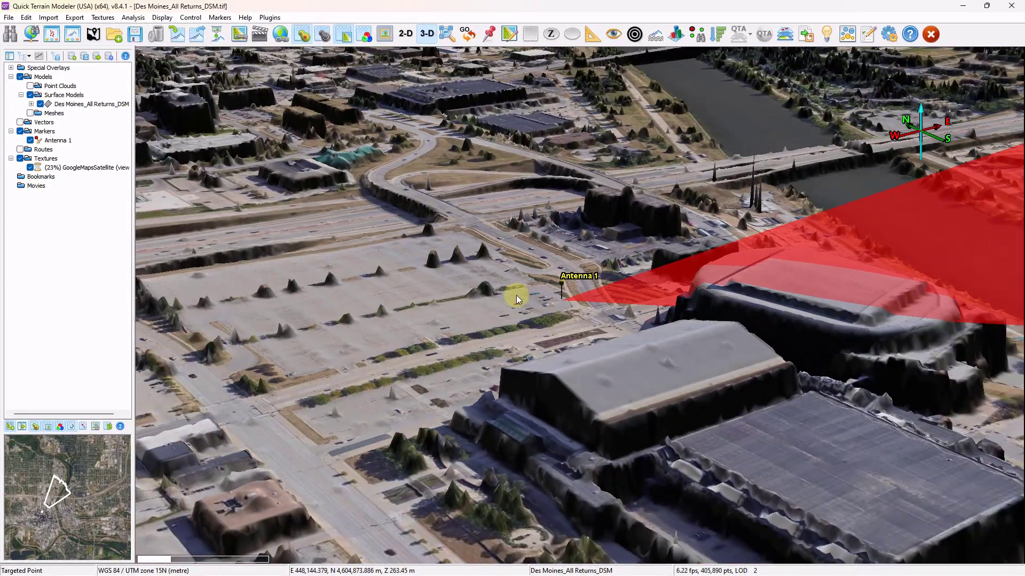
pyautogui.moveTo(516, 294)
pyautogui.mouseDown()
pyautogui.moveTo(677, 295)
pyautogui.moveTo(694, 315)
pyautogui.moveTo(562, 306)
pyautogui.mouseUp()
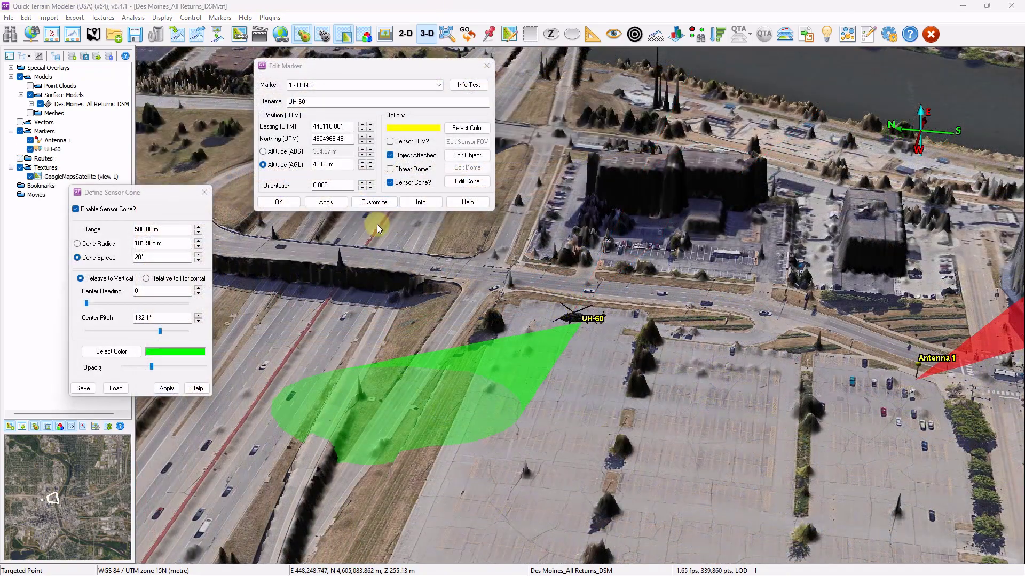
# Step: Examine the UH-60 marker's attached helicopter and green sensor cone, together with its AGL altitude and cone settings
pyautogui.moveTo(472, 321); pyautogui.dragTo(558, 326)
pyautogui.click(665, 306)
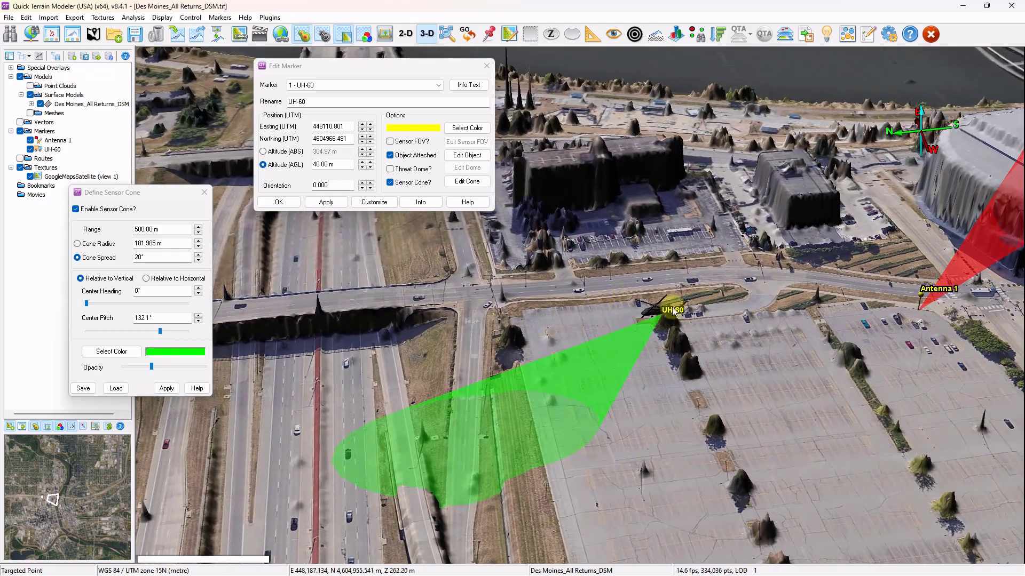
pyautogui.click(325, 71)
pyautogui.moveTo(326, 70); pyautogui.dragTo(379, 102)
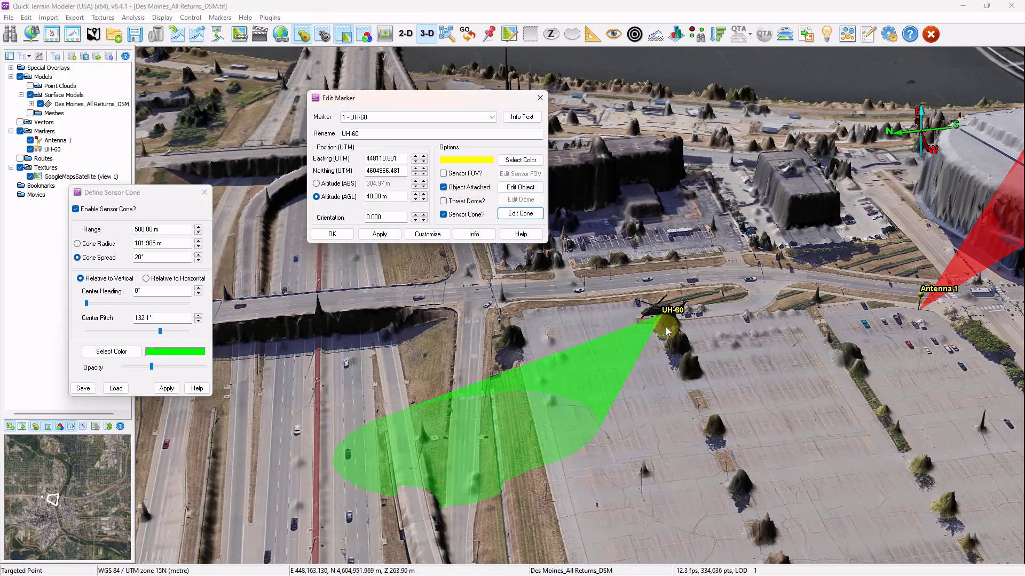
pyautogui.scroll(3, 659, 327)
pyautogui.moveTo(636, 330); pyautogui.dragTo(639, 297)
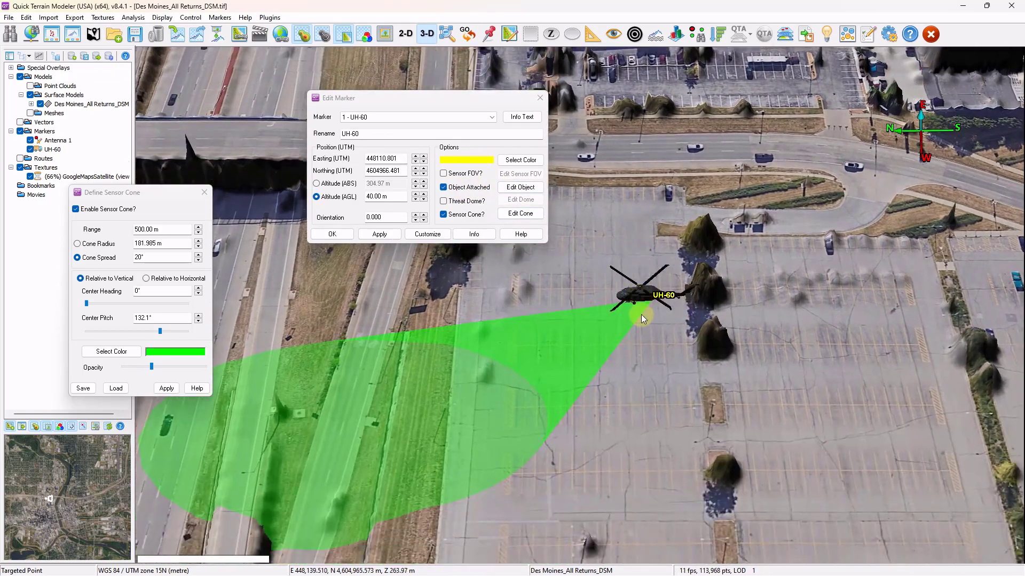
pyautogui.moveTo(641, 315); pyautogui.dragTo(651, 286, button='right')
pyautogui.doubleClick(379, 197)
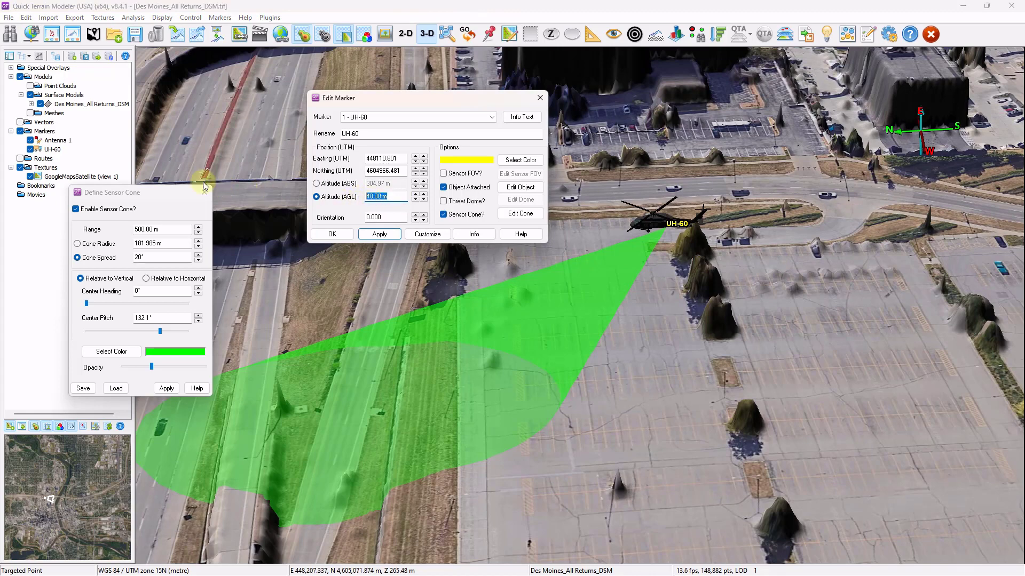
pyautogui.moveTo(165, 190); pyautogui.dragTo(280, 219)
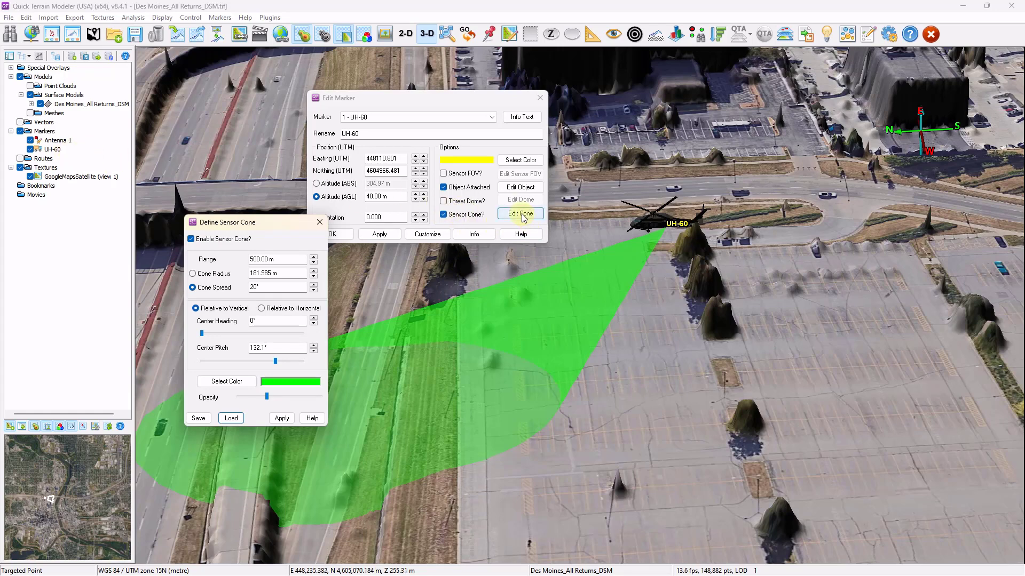
# Step: Examine the ground footprint of the UH-60's green sensor cone from a wider view that also takes in Antenna 1's cone
pyautogui.moveTo(523, 302); pyautogui.dragTo(630, 369)
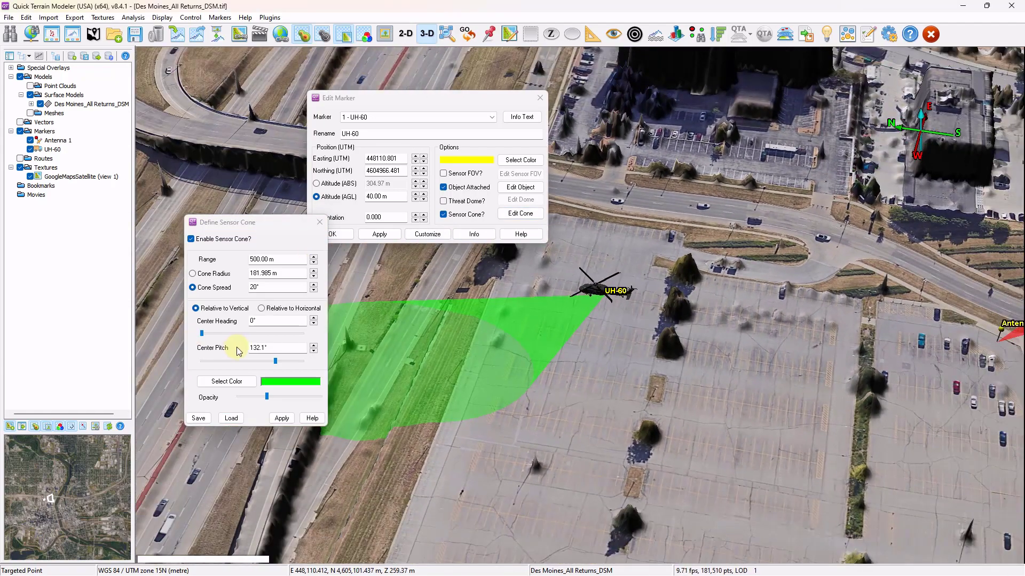
pyautogui.scroll(-5, 550, 357)
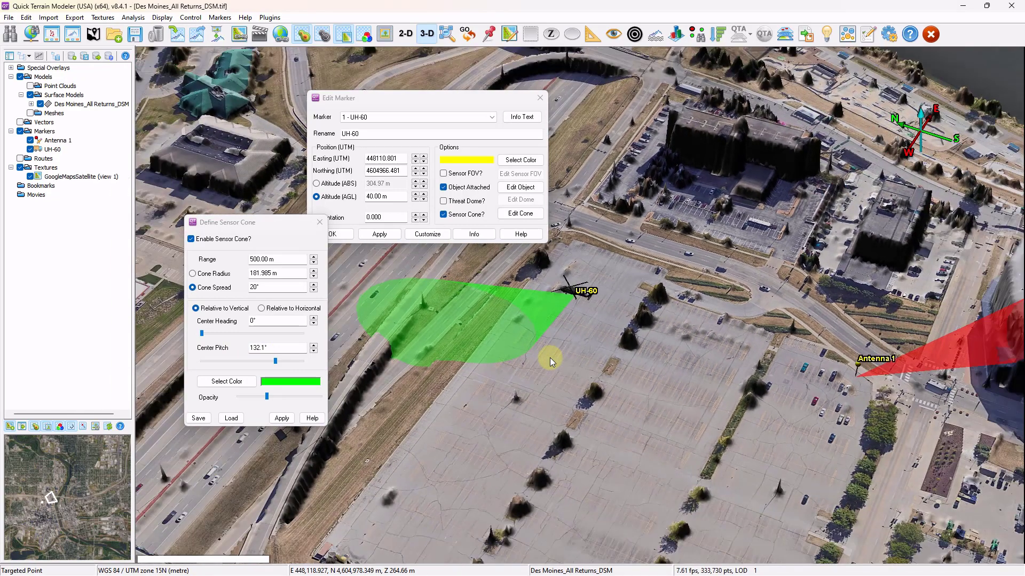
pyautogui.click(571, 290)
pyautogui.moveTo(571, 289)
pyautogui.mouseDown()
pyautogui.moveTo(572, 347)
pyautogui.moveTo(591, 395)
pyautogui.moveTo(738, 400)
pyautogui.moveTo(652, 378)
pyautogui.moveTo(566, 374)
pyautogui.mouseUp()
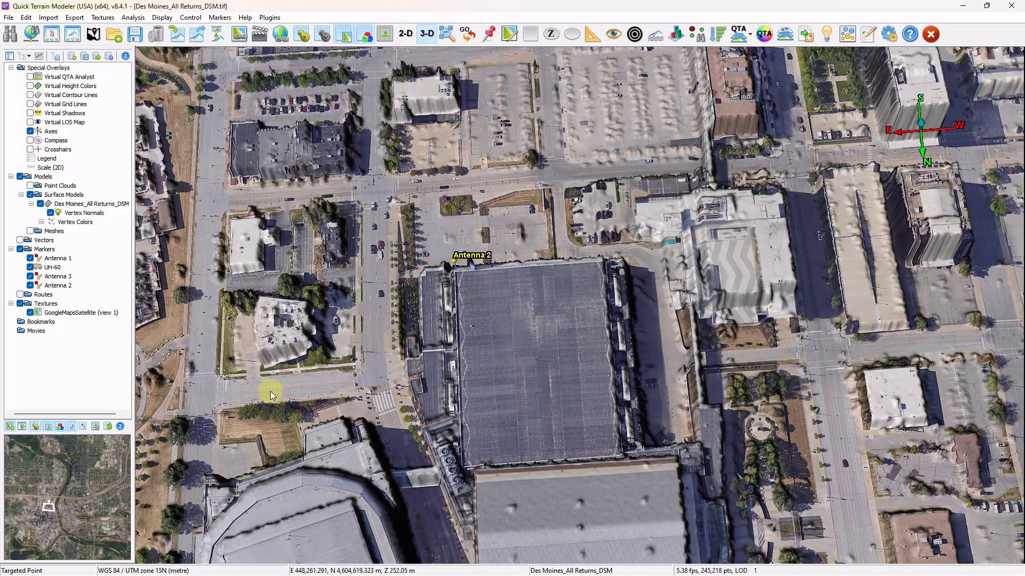
# Step: Open the Antenna 2 marker at the flat-roofed building's corner for editing and enable its sensor field of view (FOV)
pyautogui.moveTo(290, 415); pyautogui.dragTo(389, 350)
pyautogui.scroll(5, 387, 350)
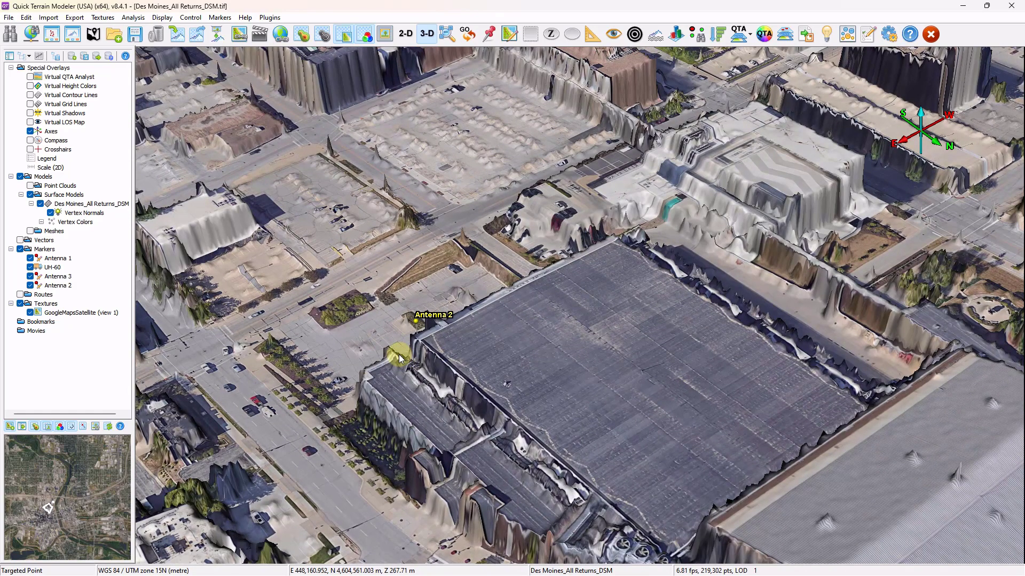
pyautogui.scroll(1, 401, 351)
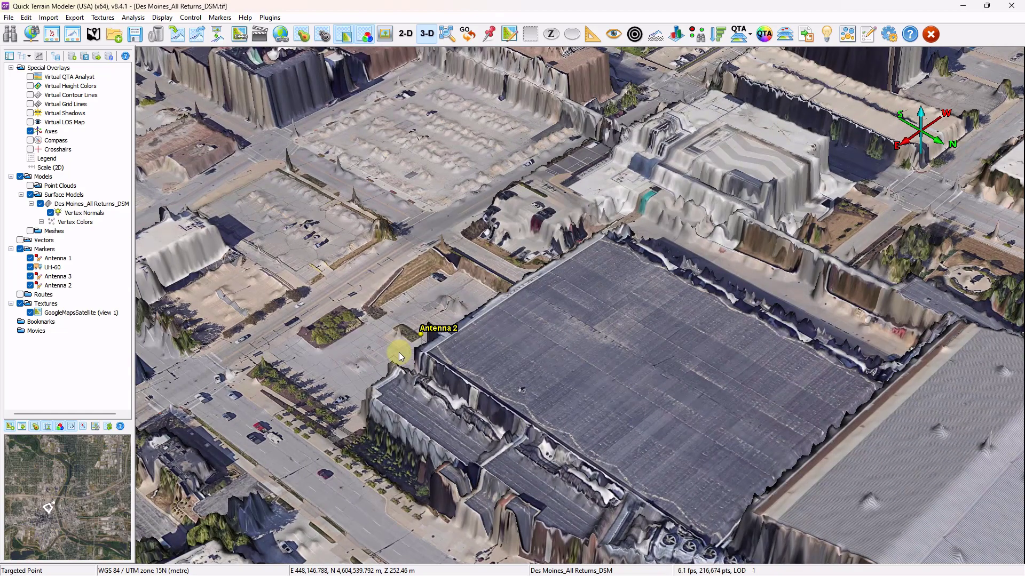
pyautogui.moveTo(396, 355); pyautogui.dragTo(400, 366)
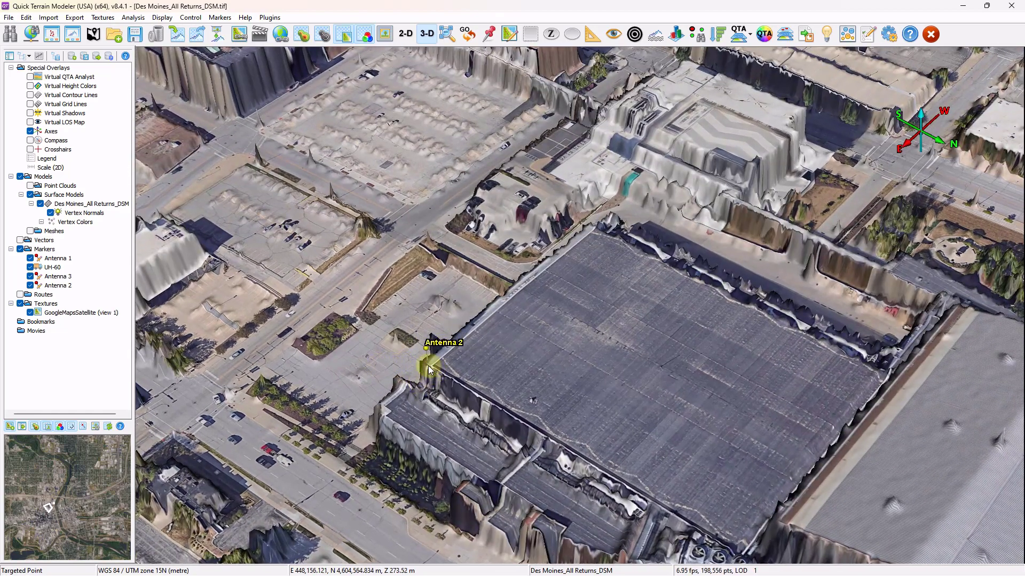
pyautogui.scroll(2, 426, 360)
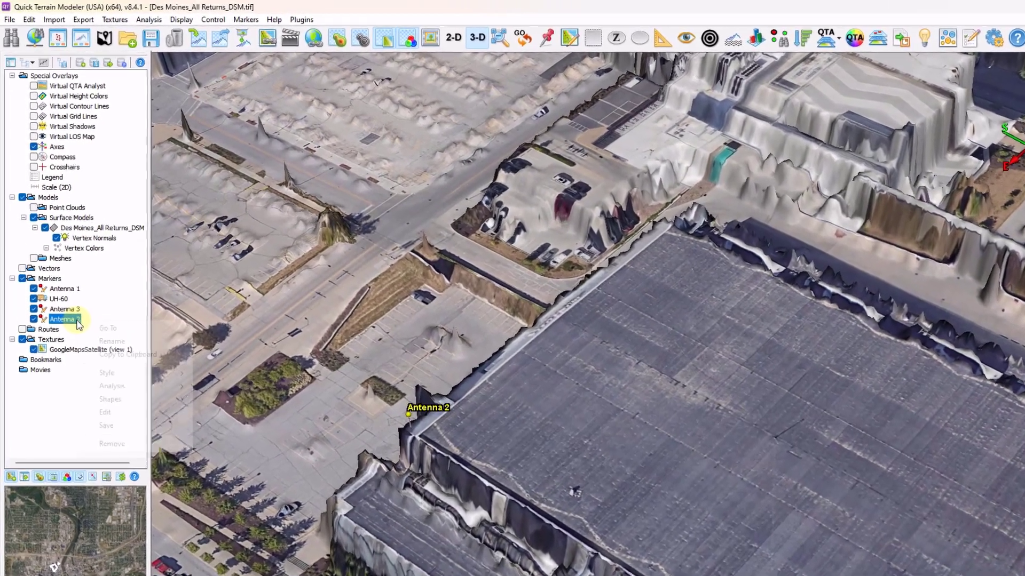
pyautogui.rightClick(69, 286)
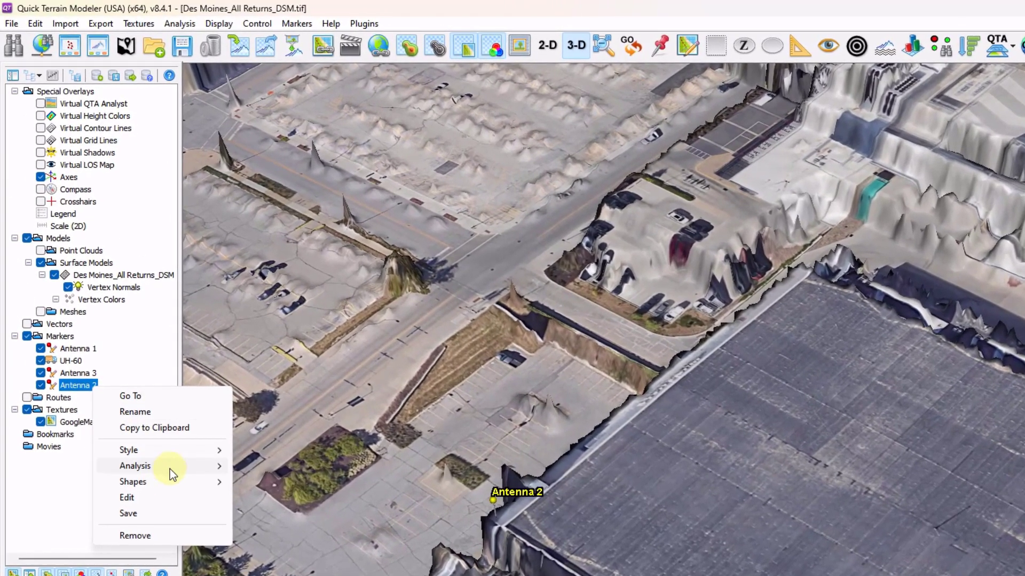
pyautogui.moveTo(154, 426)
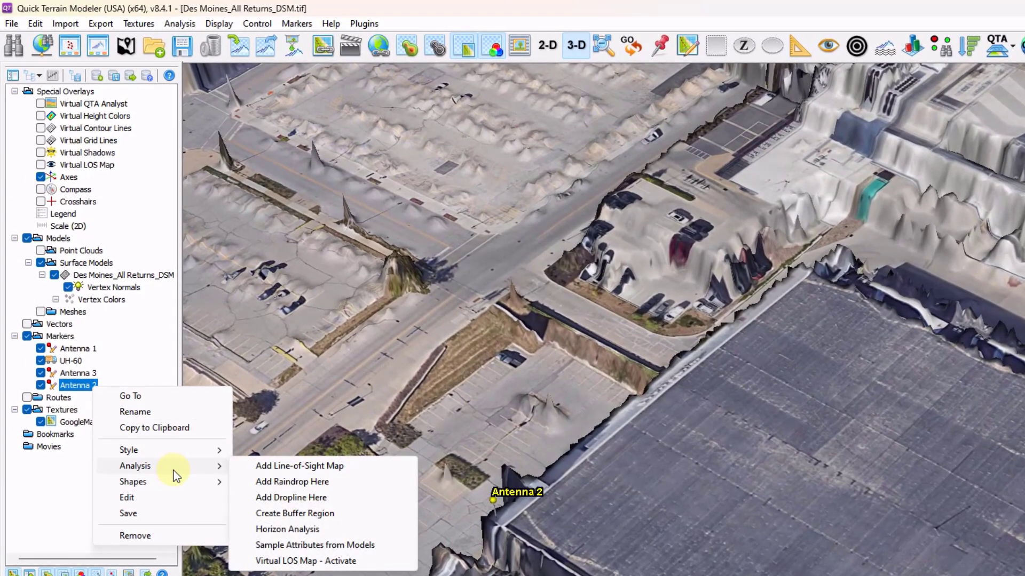
pyautogui.click(146, 499)
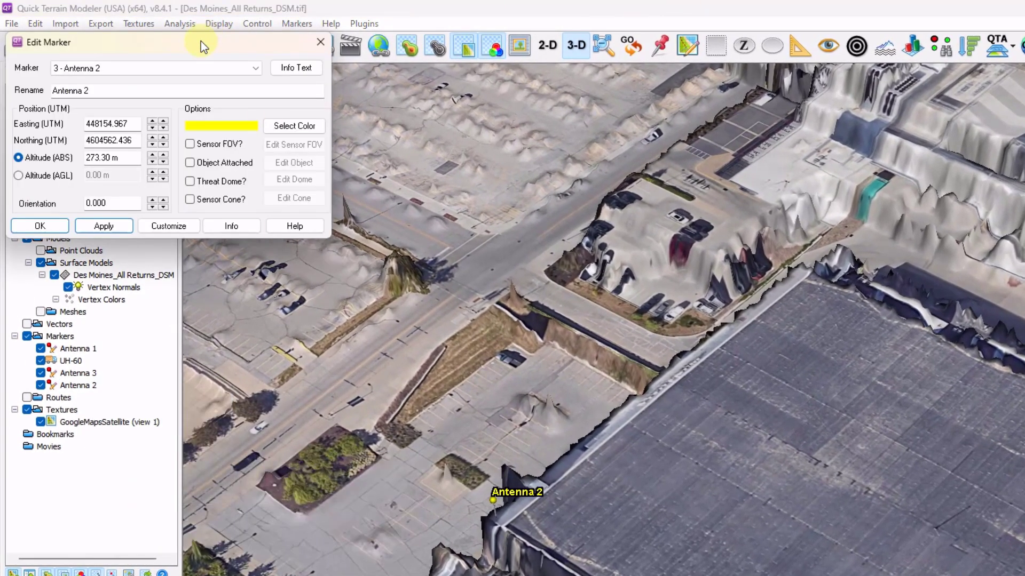
pyautogui.moveTo(201, 41); pyautogui.dragTo(338, 203)
pyautogui.click(329, 305)
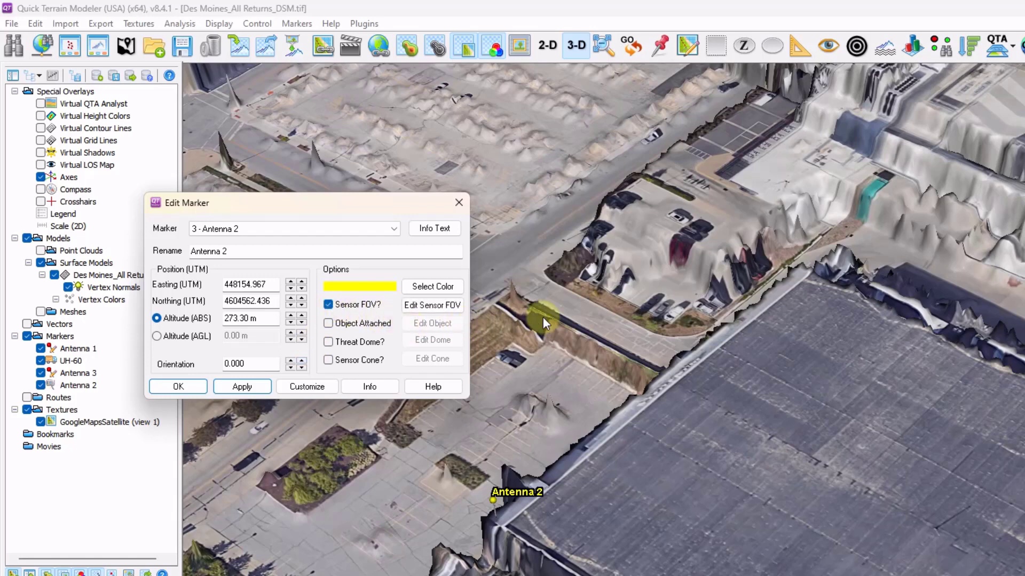
# Step: Review Antenna 2's sensor boresight angles, range, and horizontal and vertical field of view, and close the sensor definition
pyautogui.click(447, 308)
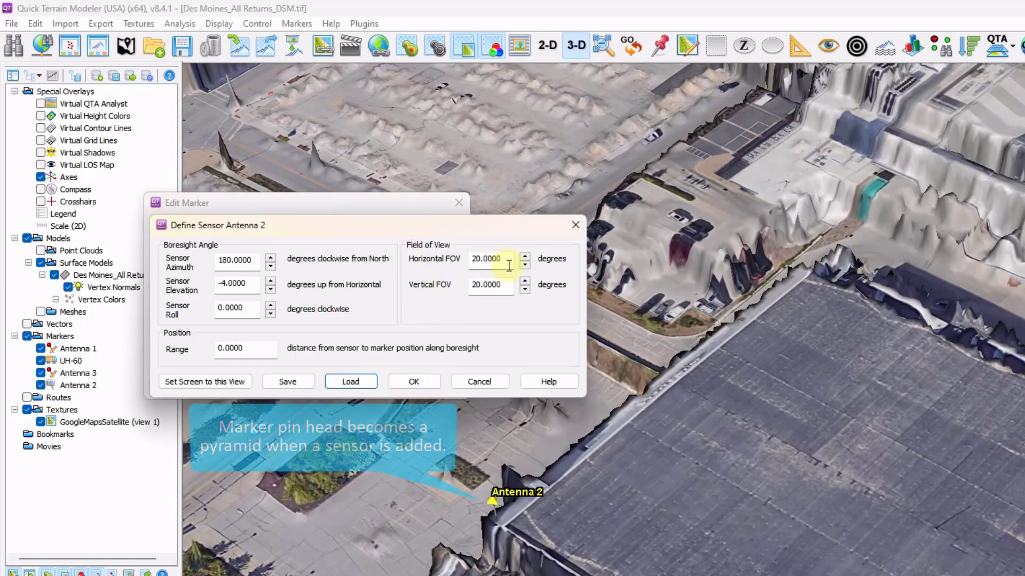
pyautogui.moveTo(466, 231); pyautogui.dragTo(535, 226)
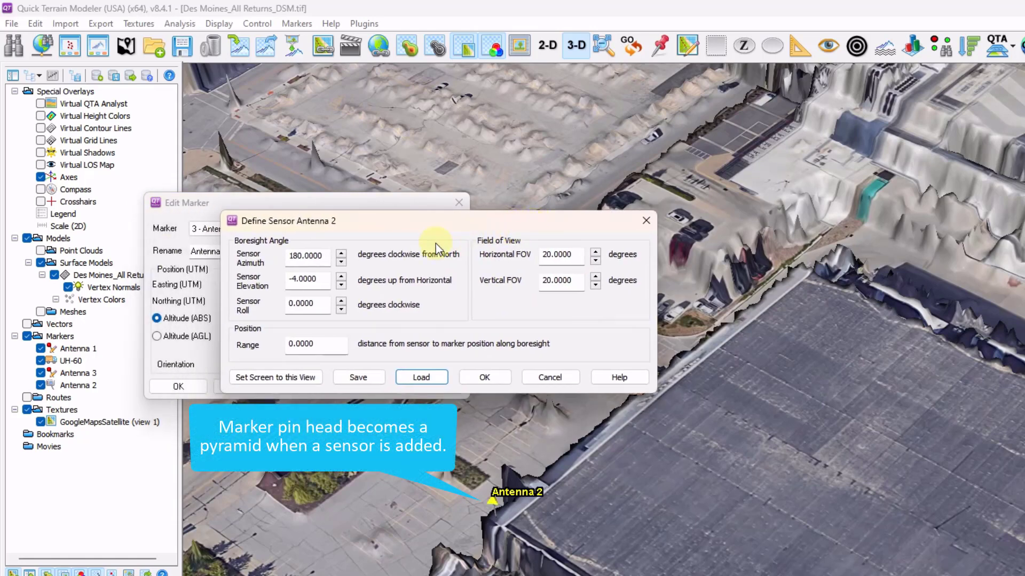
pyautogui.moveTo(604, 478); pyautogui.dragTo(621, 498)
pyautogui.click(415, 278)
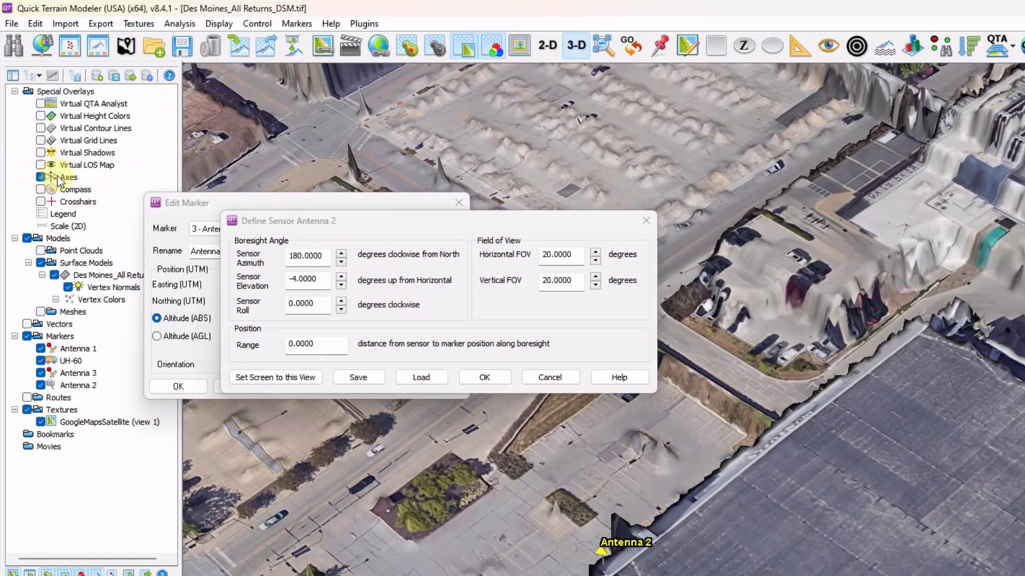
pyautogui.click(645, 221)
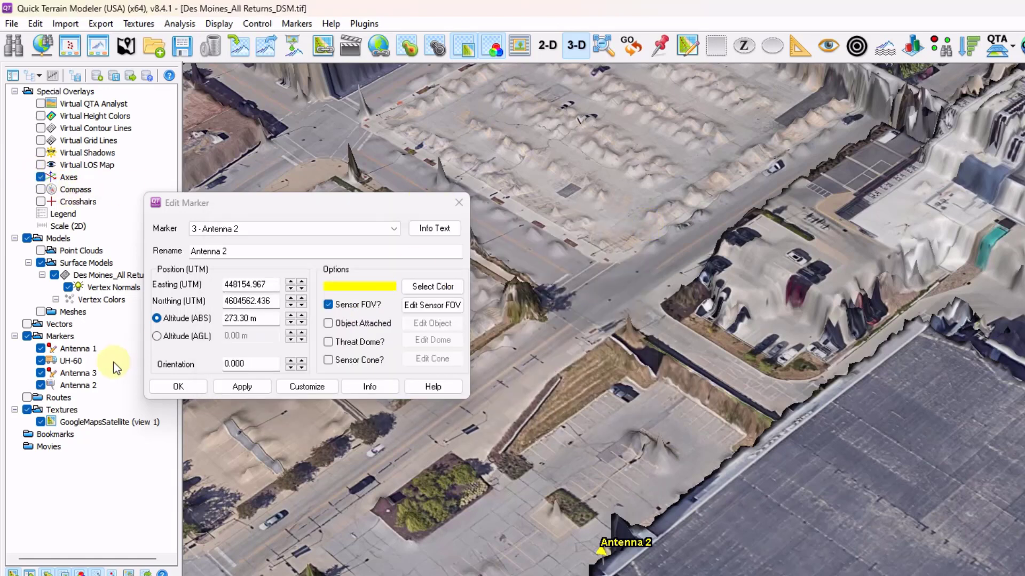
# Step: Activate a virtual line-of-sight (LOS) map with Antenna 2 as the observer and close its options
pyautogui.rightClick(79, 386)
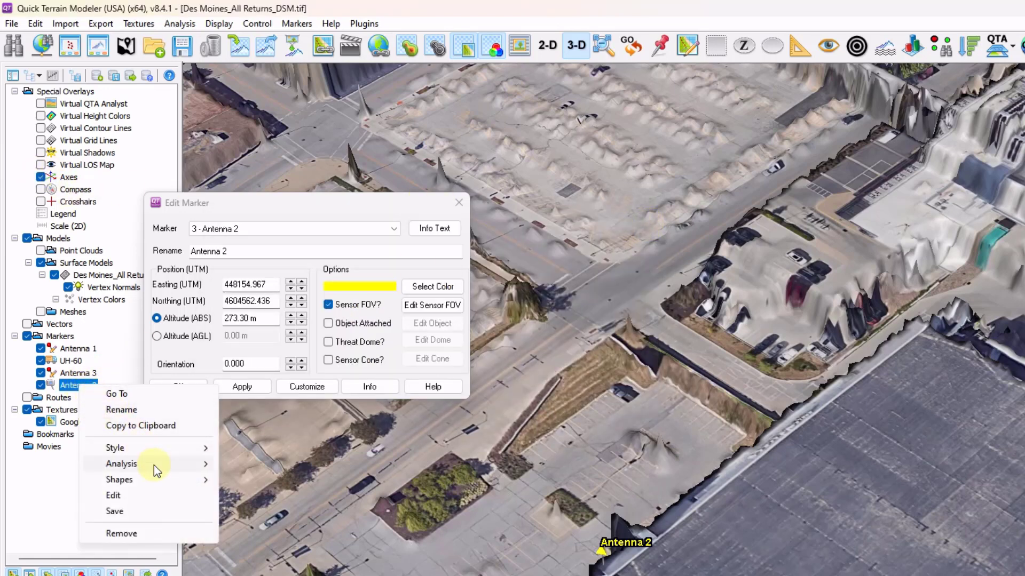
pyautogui.moveTo(154, 465)
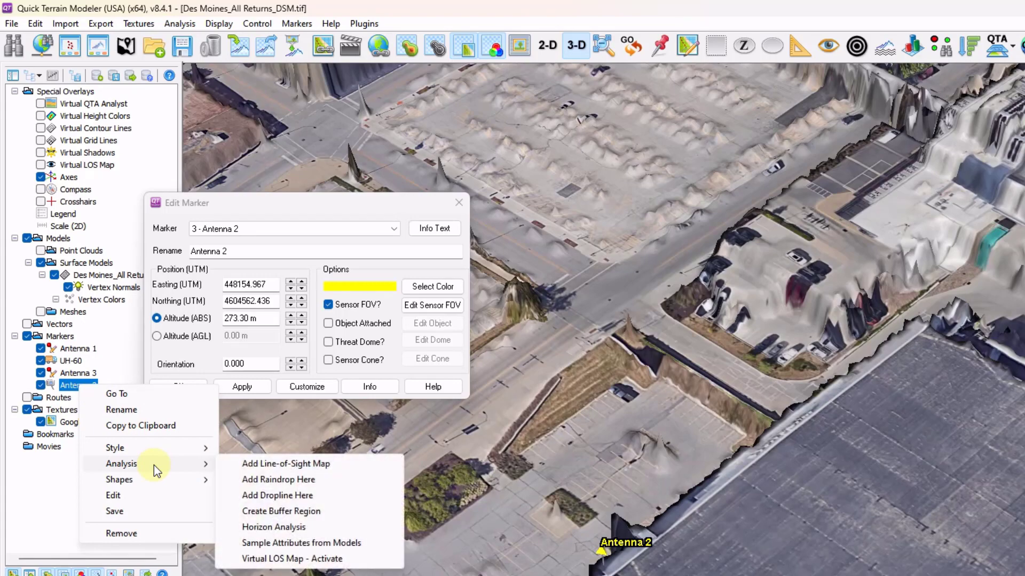
pyautogui.click(305, 559)
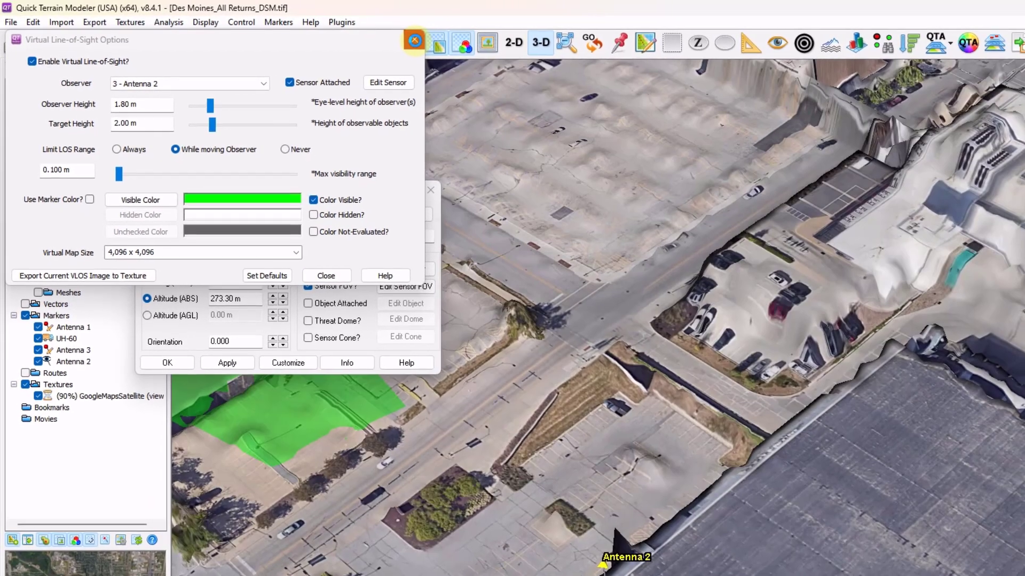
pyautogui.click(441, 43)
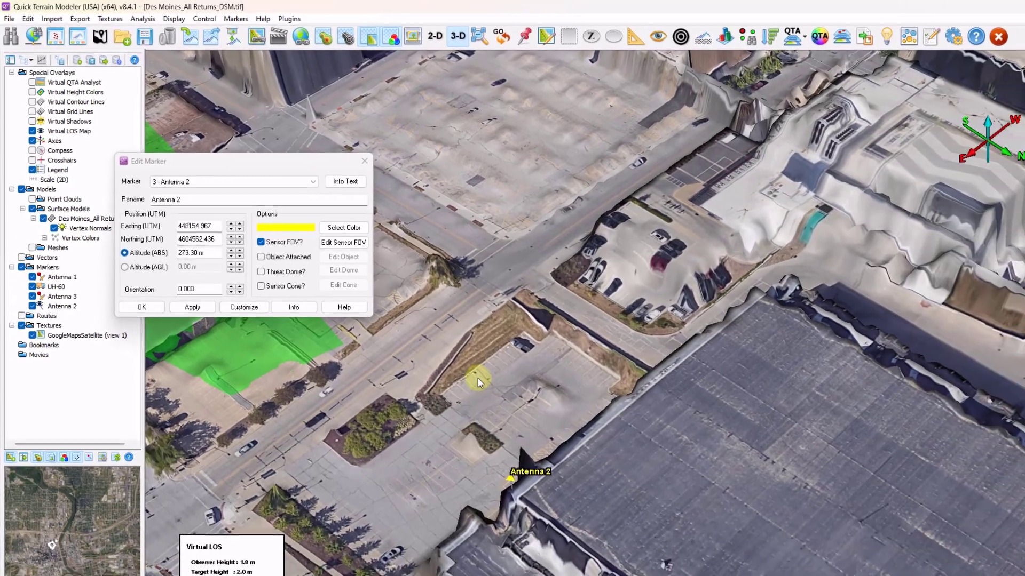
# Step: Swing Antenna 2's sensor clockwise by raising its azimuth to 186° in the sensor FOV definition, with the LOS coverage in view
pyautogui.moveTo(478, 379); pyautogui.dragTo(417, 317)
pyautogui.scroll(-2, 427, 310)
pyautogui.moveTo(427, 310); pyautogui.dragTo(481, 324, button='right')
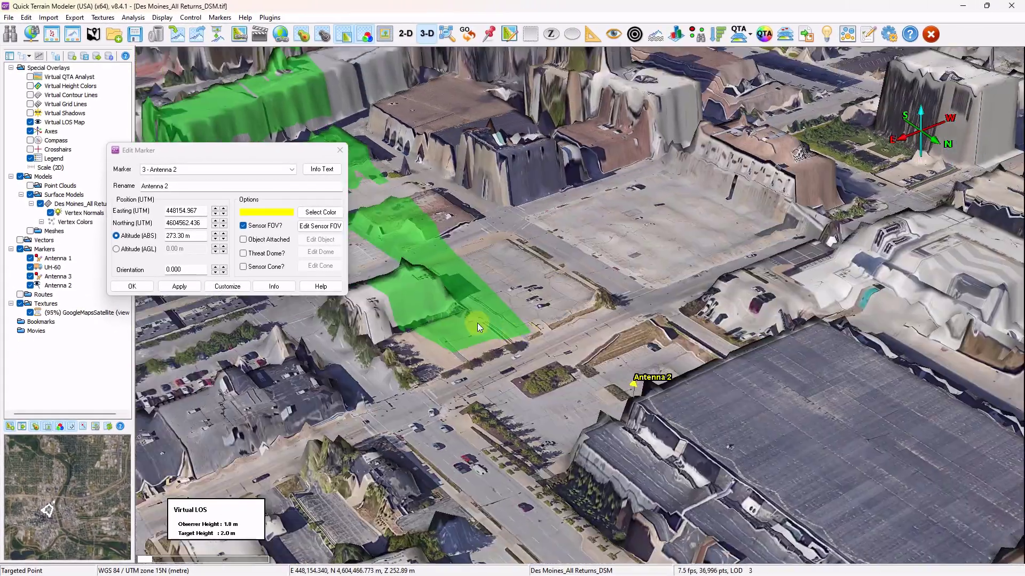
pyautogui.moveTo(481, 323); pyautogui.dragTo(439, 332)
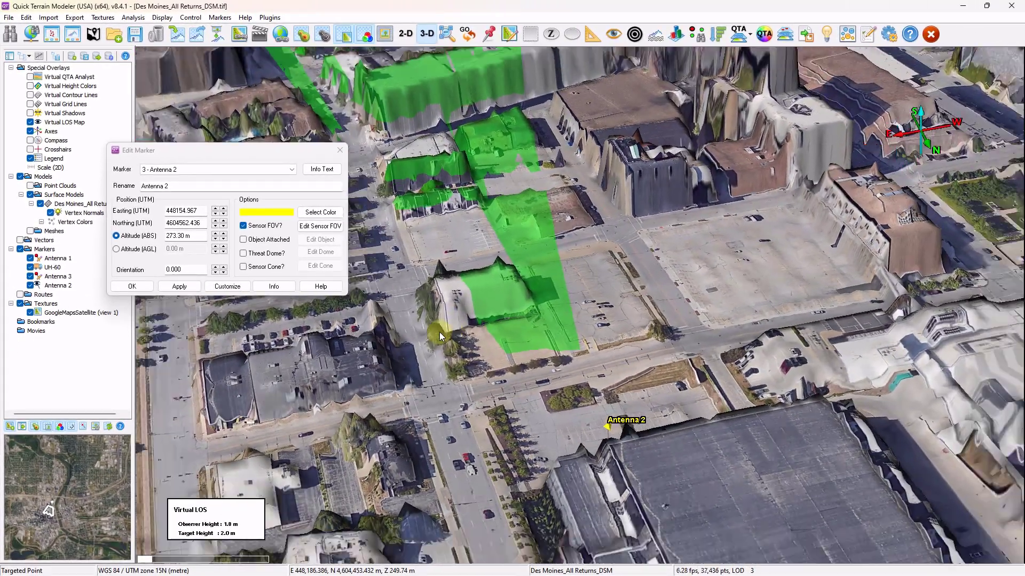
pyautogui.scroll(-3, 440, 331)
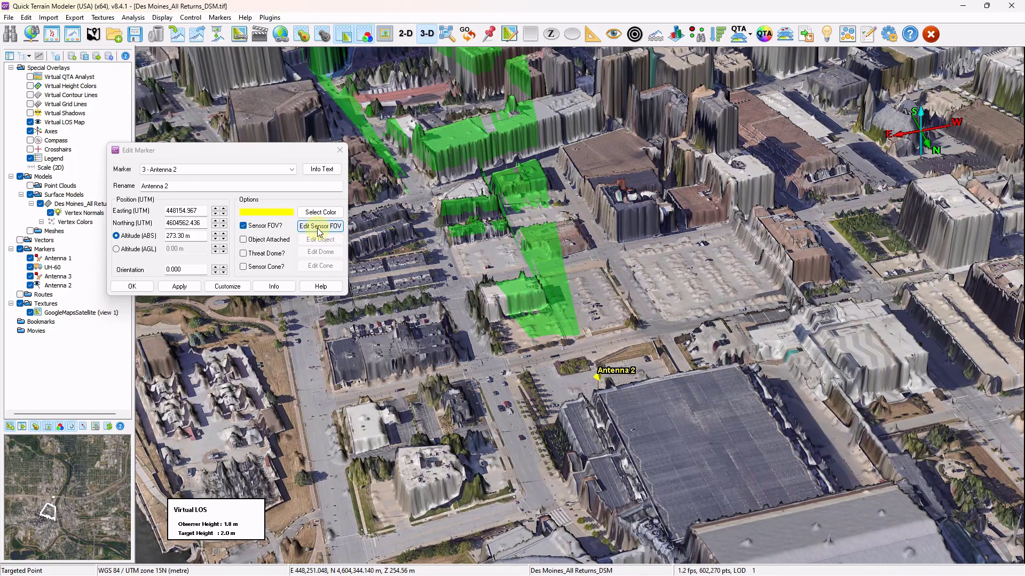
pyautogui.click(319, 230)
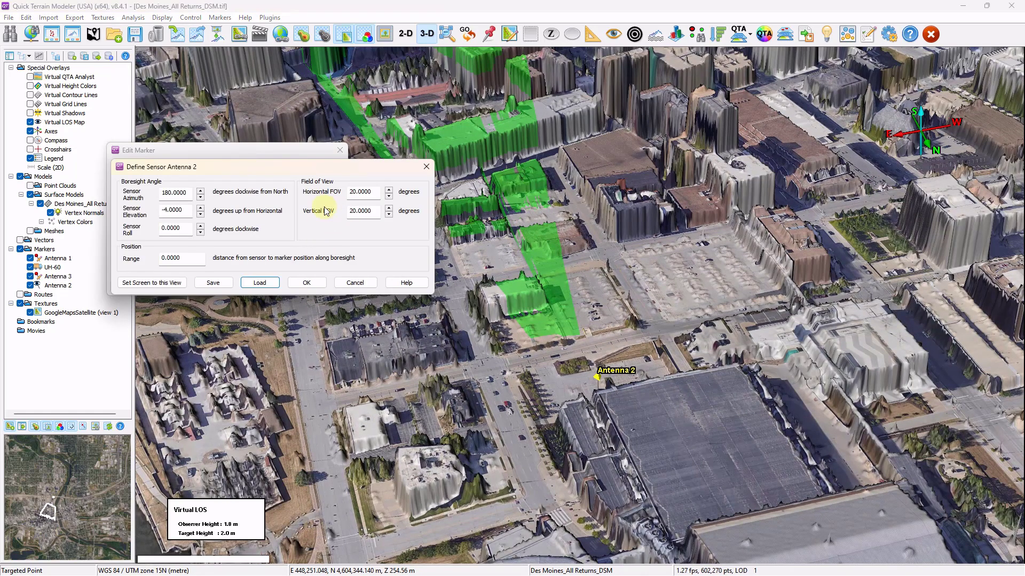
pyautogui.moveTo(252, 174); pyautogui.dragTo(178, 179)
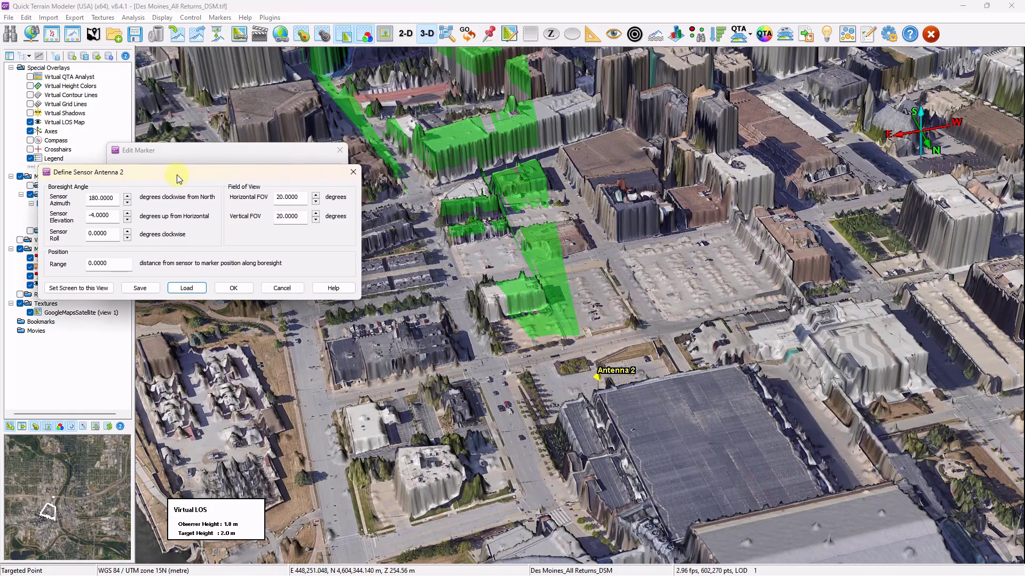
pyautogui.click(127, 196)
pyautogui.click(127, 196)
pyautogui.click(127, 195)
pyautogui.click(127, 196)
pyautogui.click(127, 196)
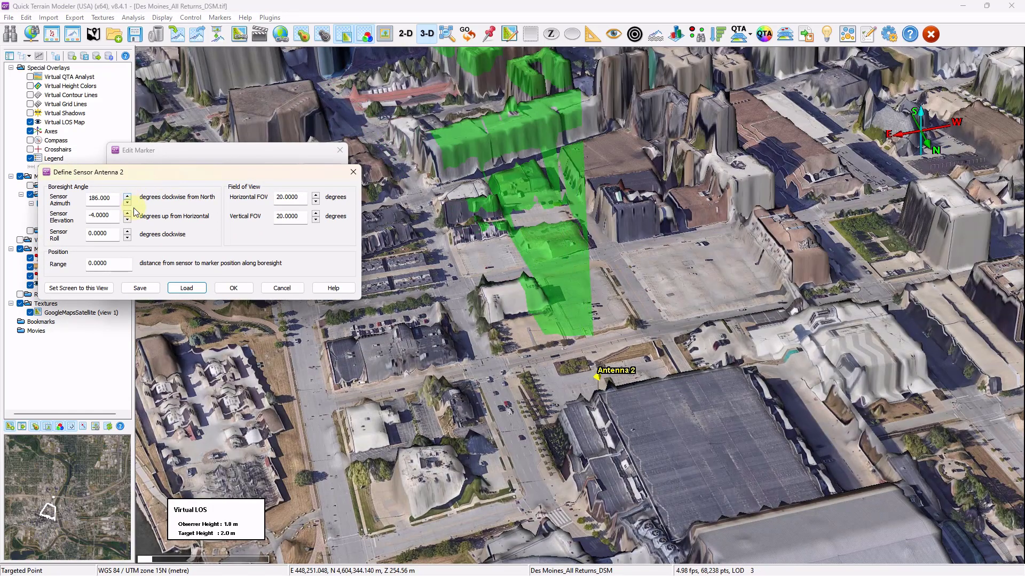
pyautogui.click(127, 196)
# Step: Set Antenna 2's sensor azimuth to 182°, and close the sensor definition and the marker settings
pyautogui.click(127, 203)
pyautogui.click(127, 203)
pyautogui.click(127, 203)
pyautogui.click(127, 203)
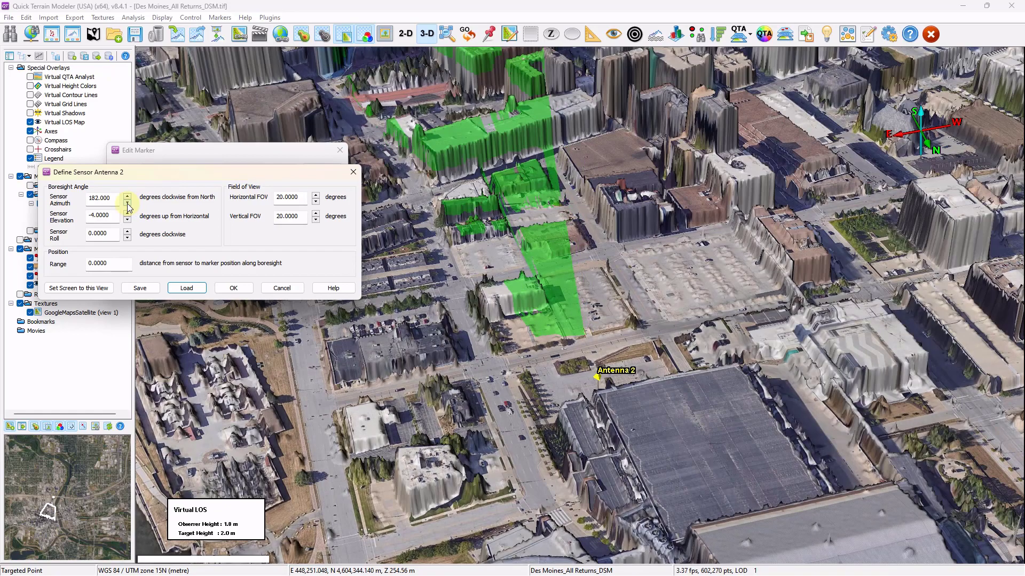
pyautogui.click(353, 173)
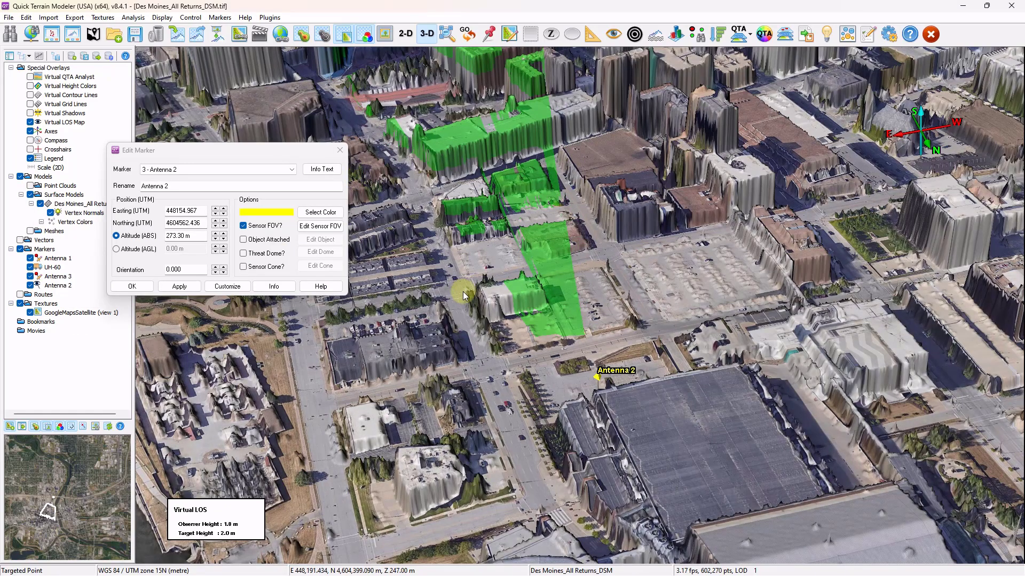
pyautogui.scroll(-3, 504, 287)
pyautogui.scroll(-4, 503, 287)
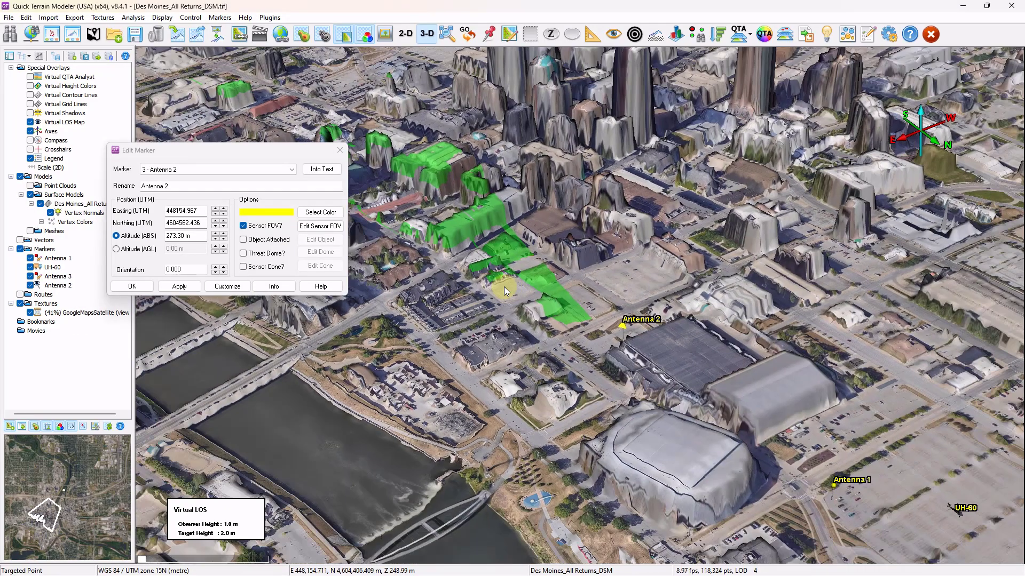
pyautogui.moveTo(503, 287); pyautogui.dragTo(504, 368, button='right')
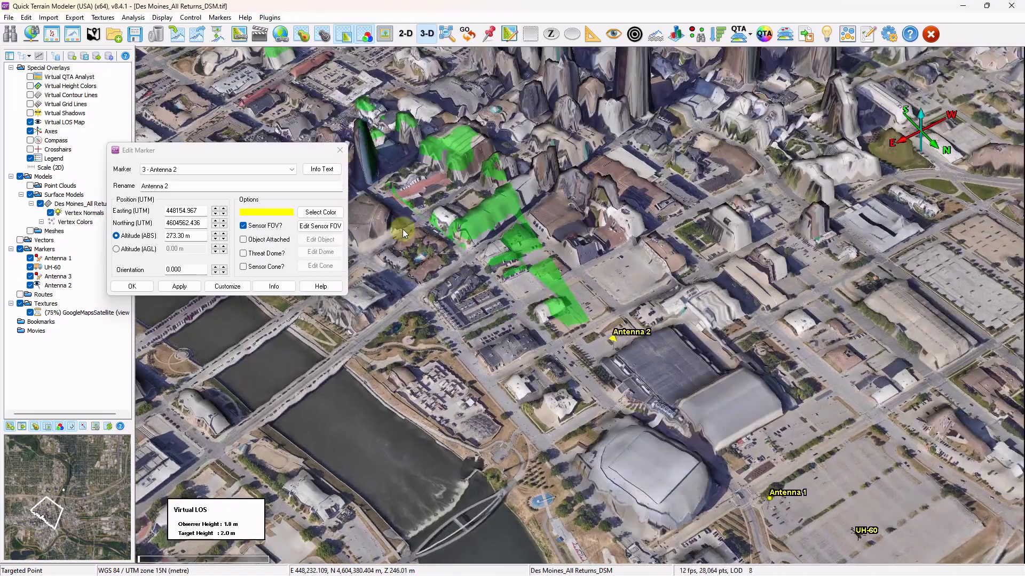
pyautogui.click(342, 150)
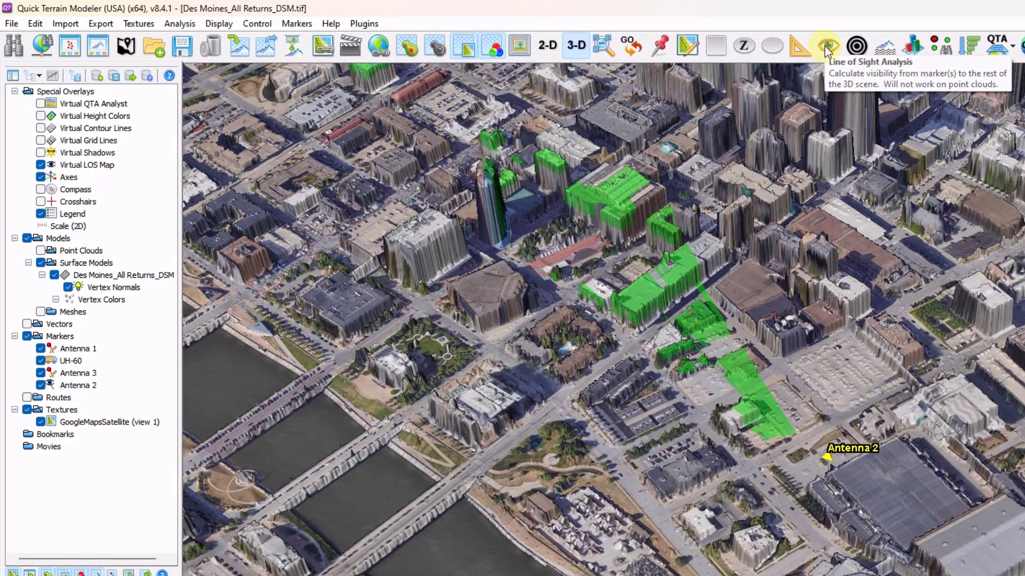
# Step: Generate a basic-coloration line-of-sight map for Antenna 2 with the Not Evaluated color set to white, and close the analysis dialog
pyautogui.click(825, 49)
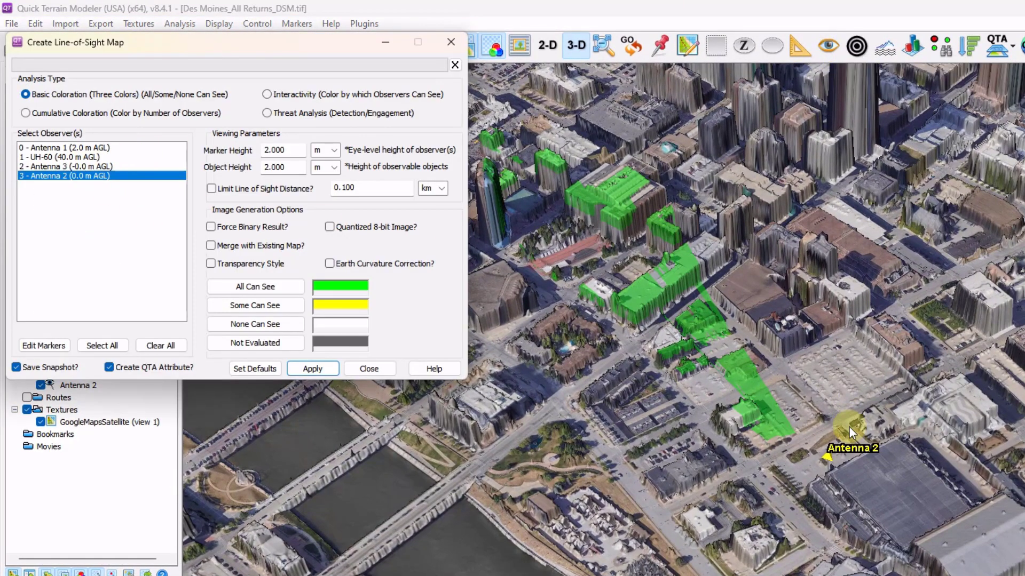
pyautogui.click(289, 342)
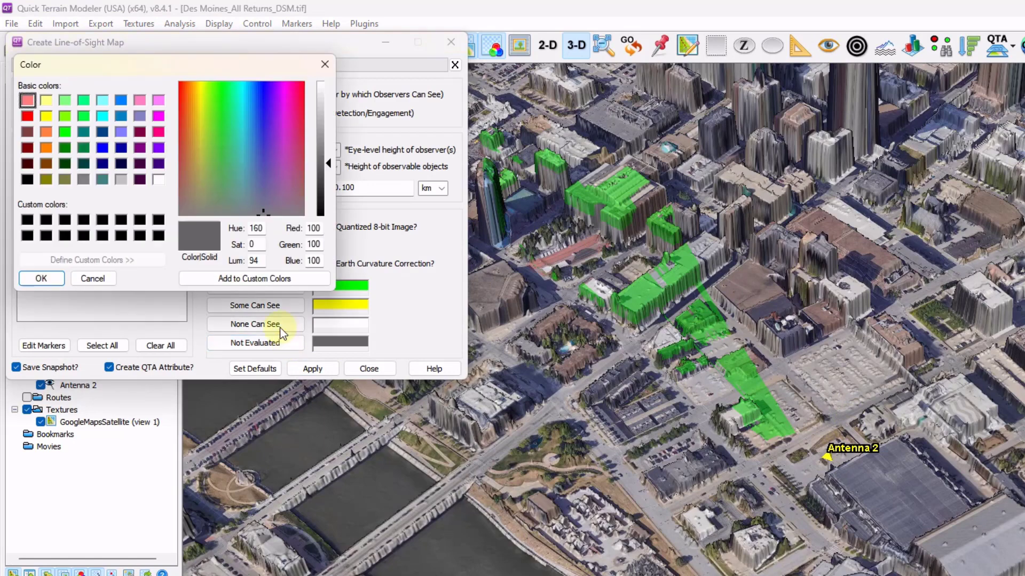
pyautogui.click(158, 180)
pyautogui.click(45, 278)
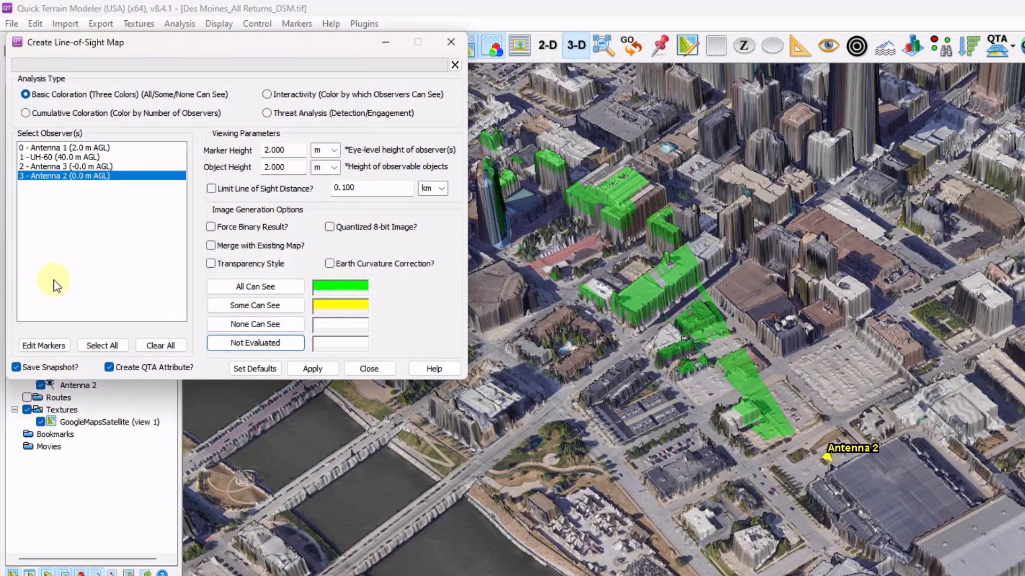
pyautogui.click(303, 370)
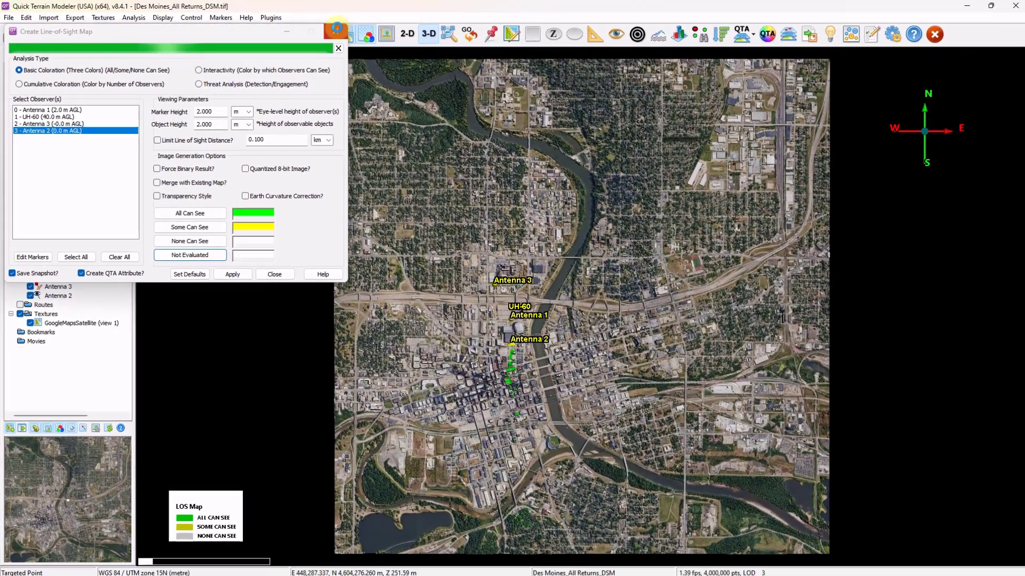
pyautogui.click(373, 35)
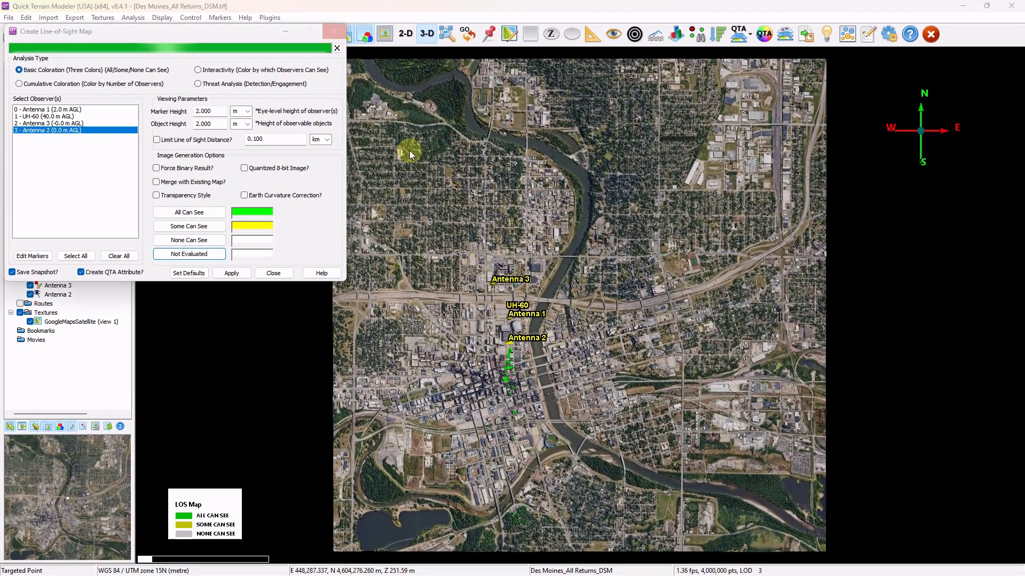
# Step: Examine the computed line-of-sight map south of Antenna 2 up close and from an oblique angle
pyautogui.scroll(6, 478, 318)
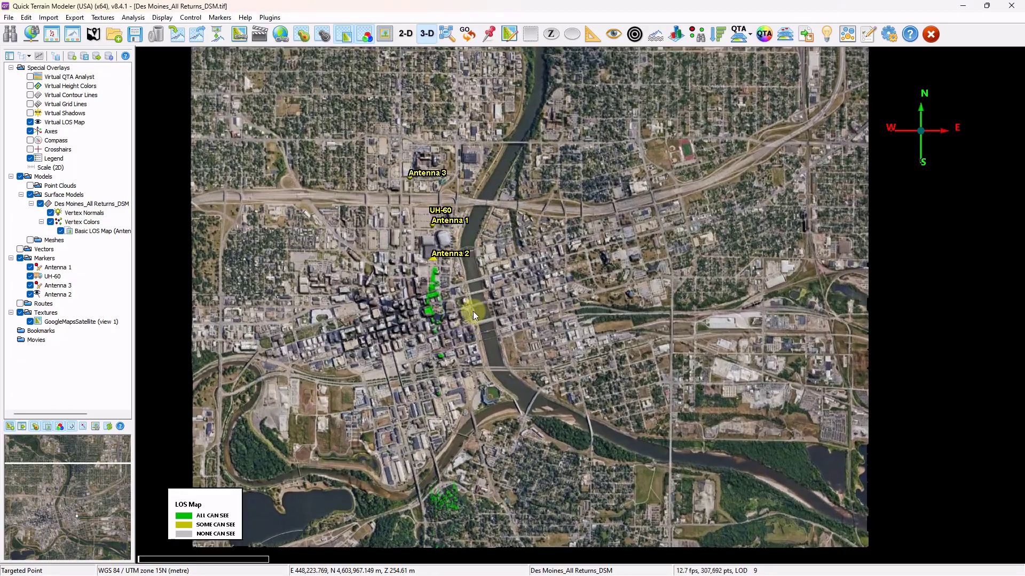
pyautogui.scroll(5, 421, 272)
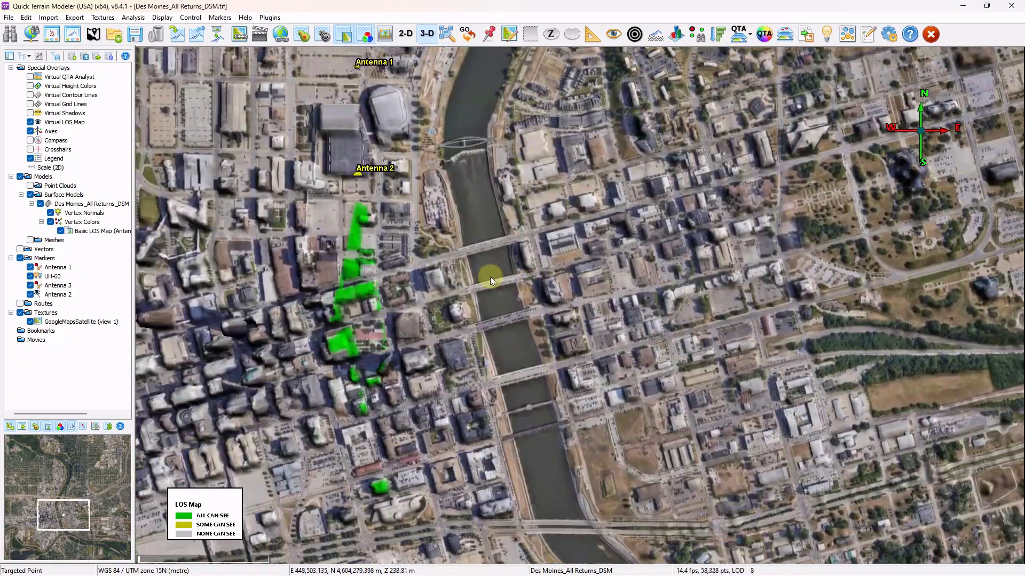
pyautogui.scroll(5, 402, 245)
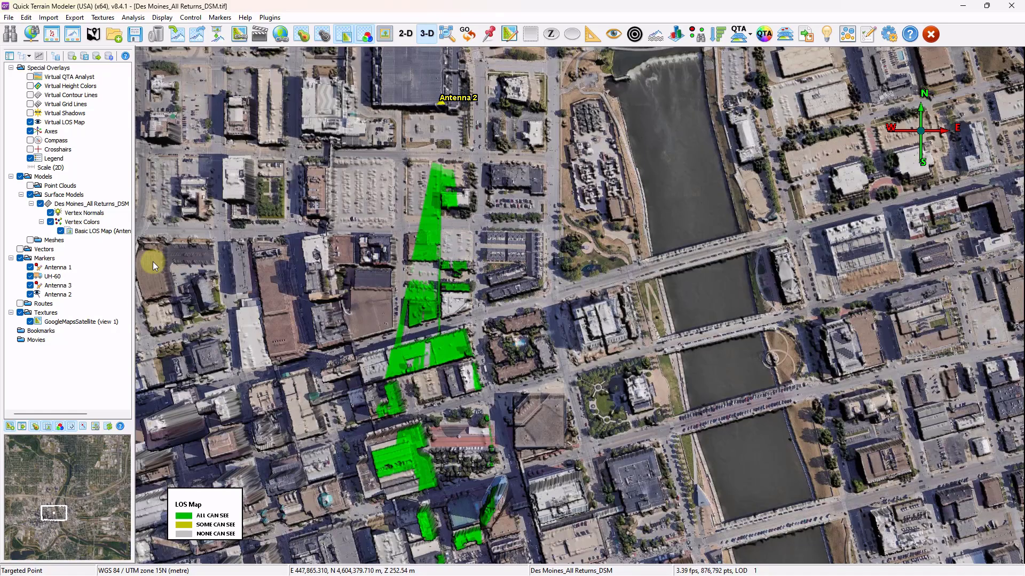
pyautogui.moveTo(522, 315); pyautogui.dragTo(377, 259)
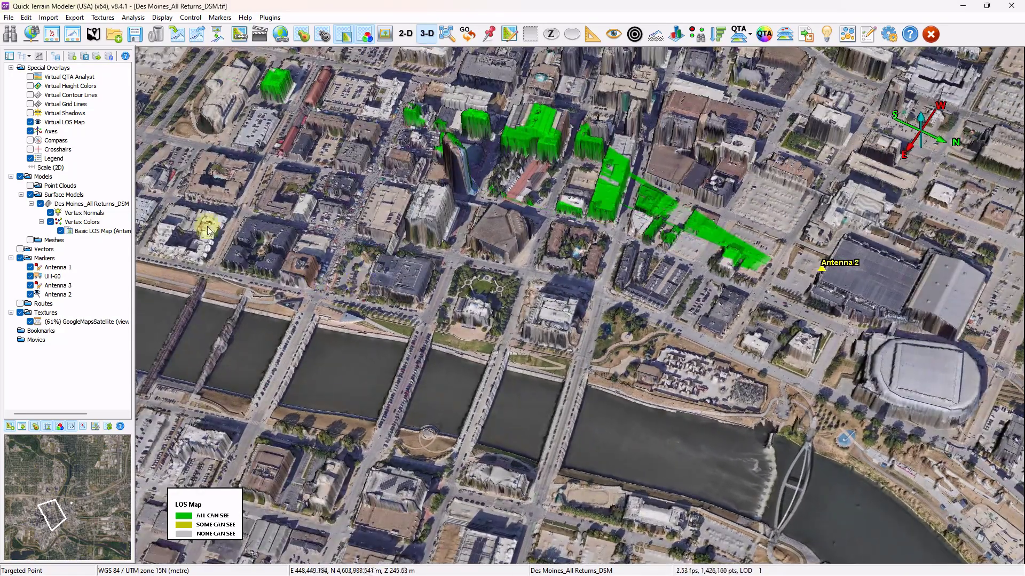
pyautogui.rightClick(120, 232)
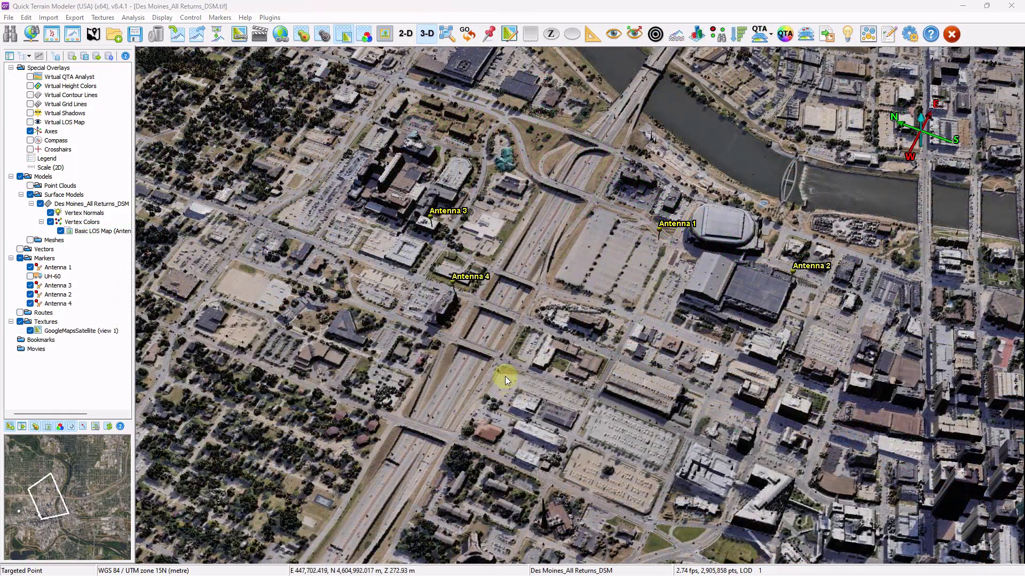
# Step: Turn on Vector Line of Sight with the observer point on the ground northwest of Antennas 3 and 4
pyautogui.moveTo(492, 370); pyautogui.dragTo(482, 420)
pyautogui.scroll(5, 446, 312)
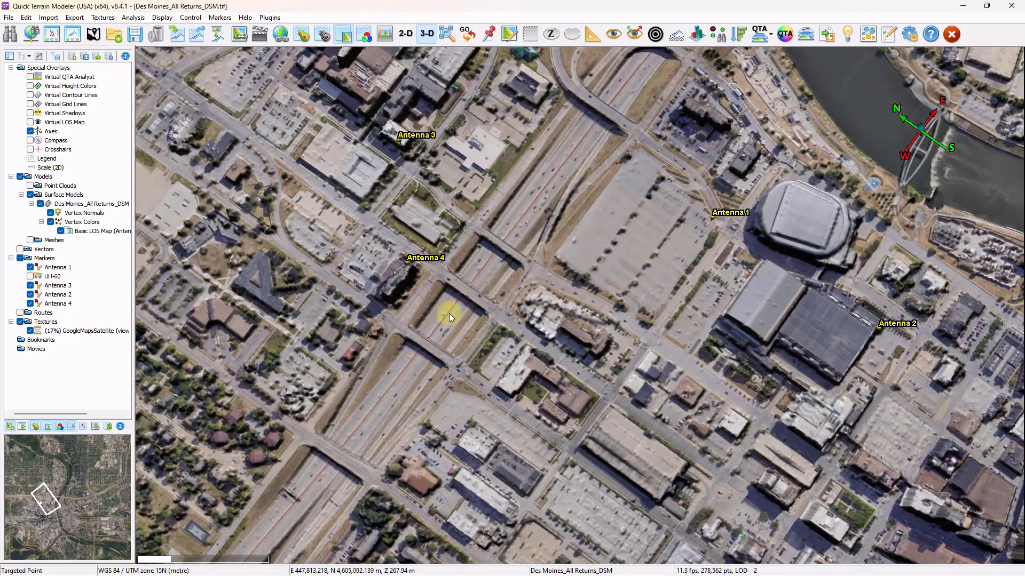
pyautogui.press('l')
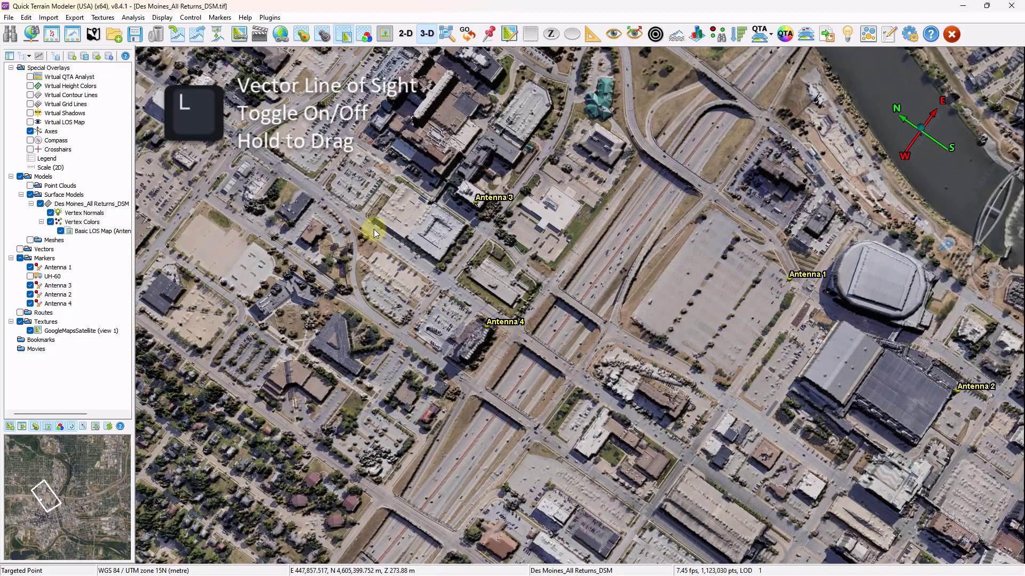
pyautogui.press('l')
pyautogui.moveTo(515, 292); pyautogui.dragTo(503, 247)
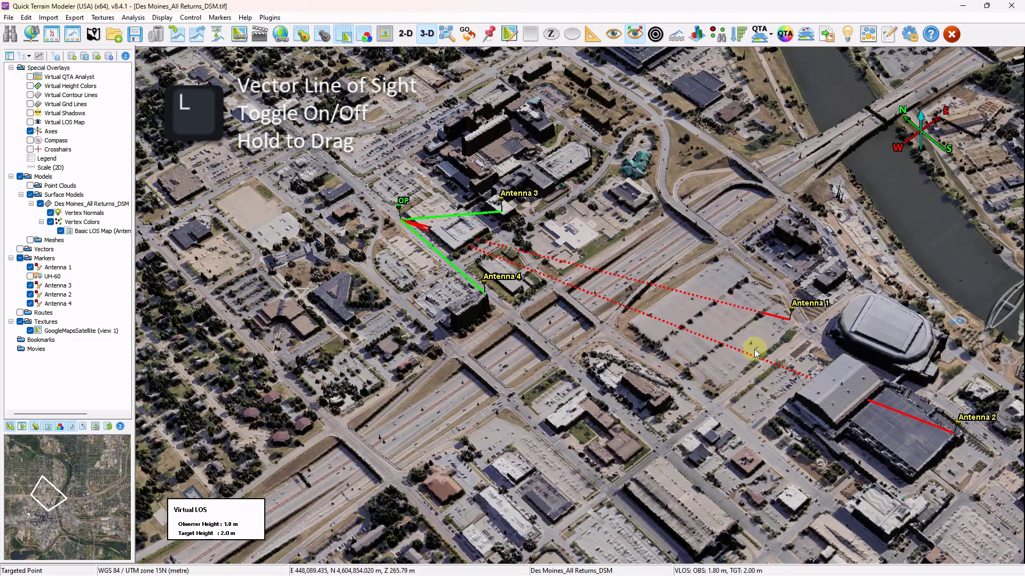
pyautogui.moveTo(752, 349); pyautogui.dragTo(738, 343)
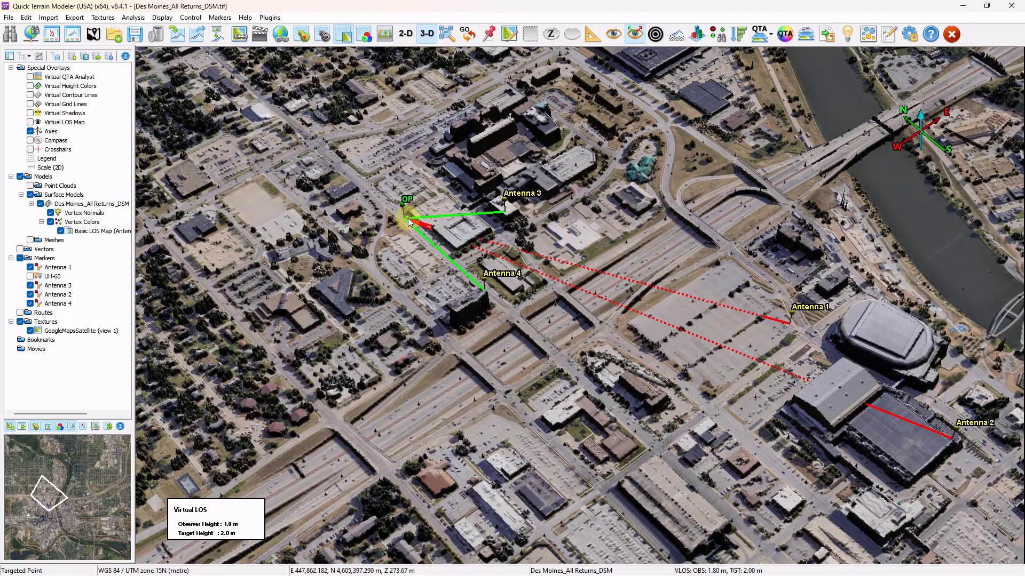
# Step: Move the vector line-of-sight observer to the street at the south end of the highway bridge near Antenna 4
pyautogui.moveTo(411, 223); pyautogui.dragTo(556, 411)
pyautogui.scroll(5, 460, 339)
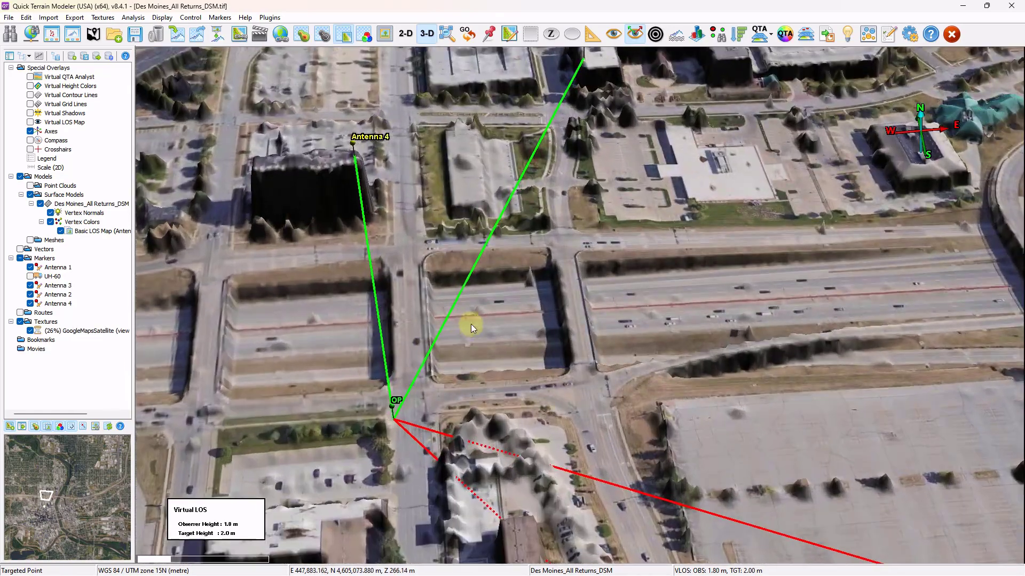
pyautogui.moveTo(471, 325); pyautogui.dragTo(502, 278)
pyautogui.moveTo(456, 307); pyautogui.dragTo(573, 335)
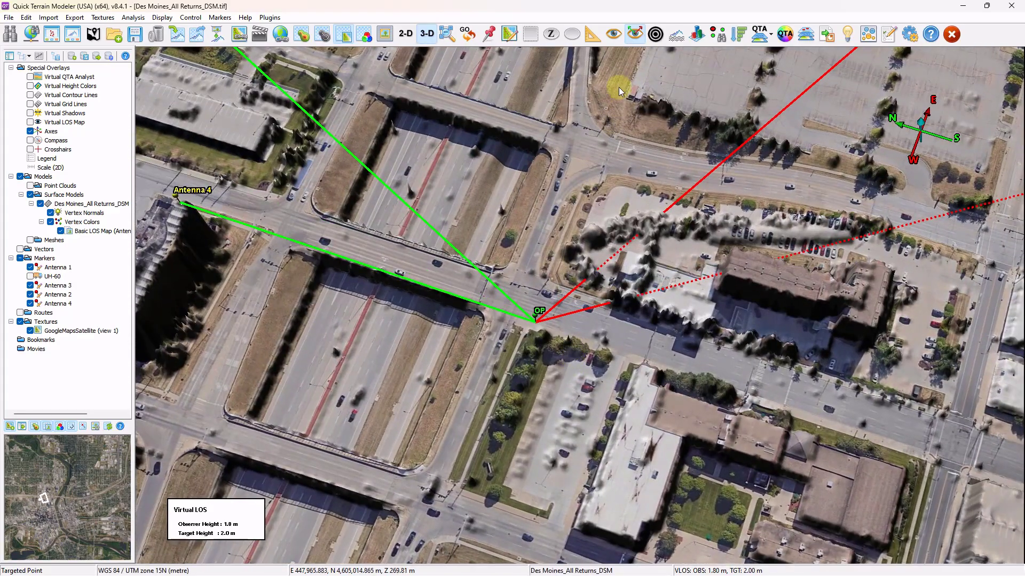
pyautogui.scroll(-5, 555, 214)
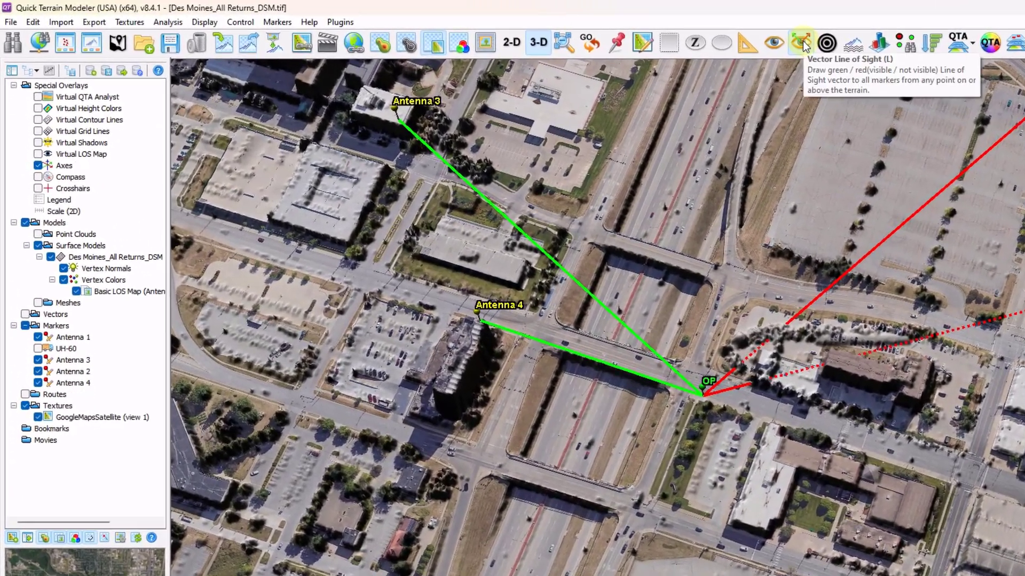
# Step: Set the vector line-of-sight observer height to 30 m, close its options, and move the observer farther west along the highway
pyautogui.click(802, 41)
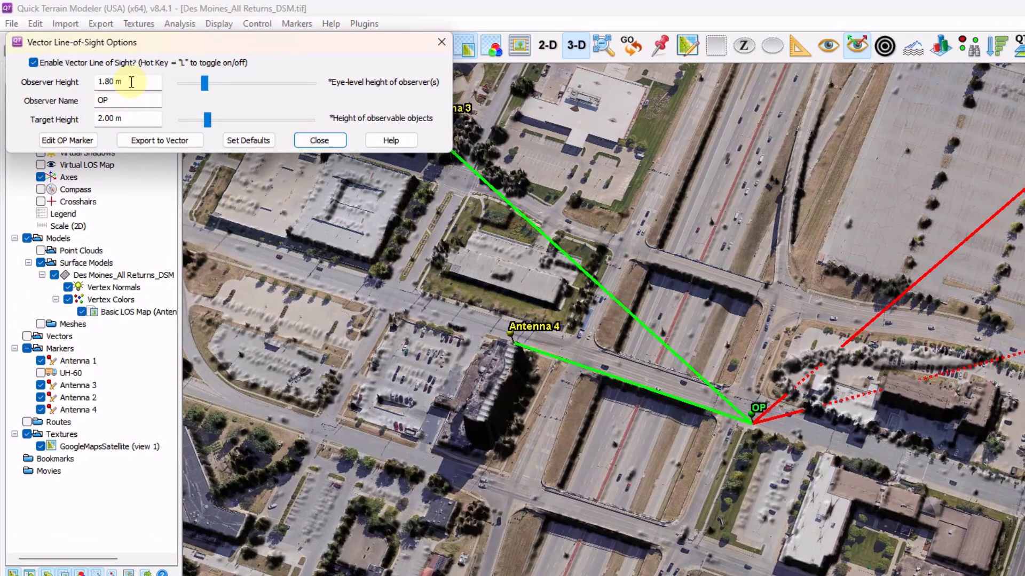
pyautogui.moveTo(131, 82); pyautogui.dragTo(59, 86)
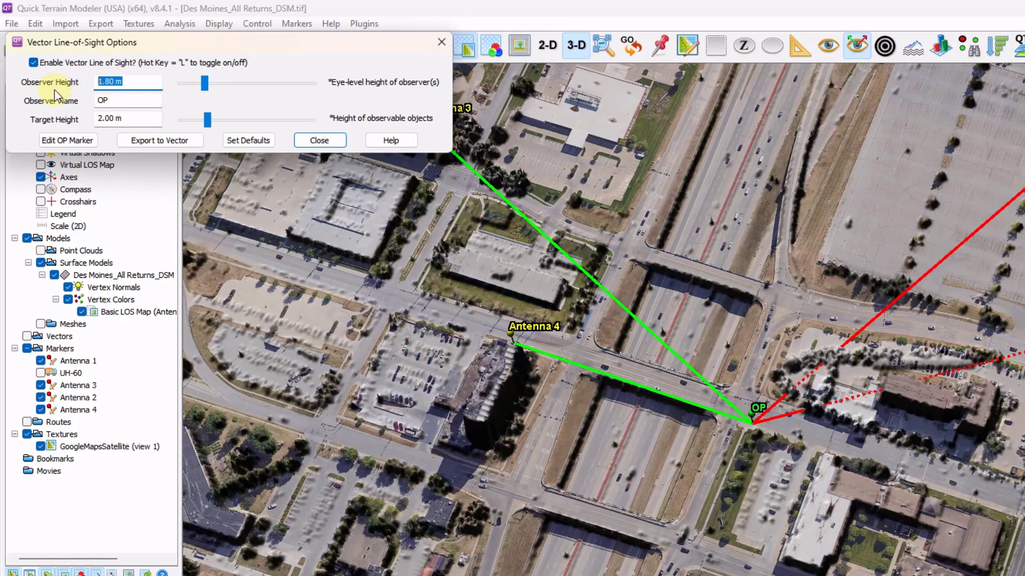
pyautogui.write('30')
pyautogui.moveTo(628, 393); pyautogui.dragTo(383, 218)
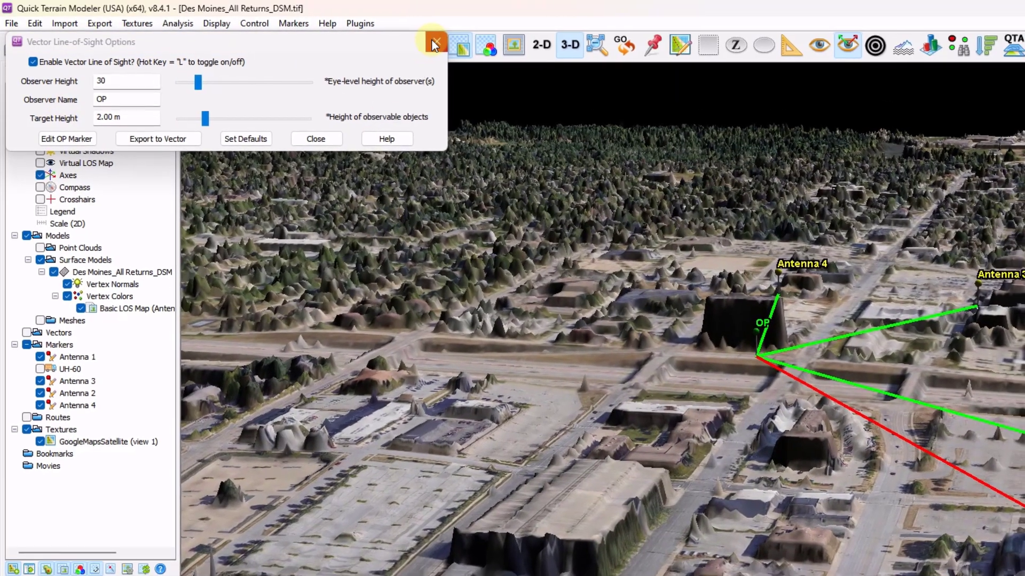
pyautogui.click(440, 41)
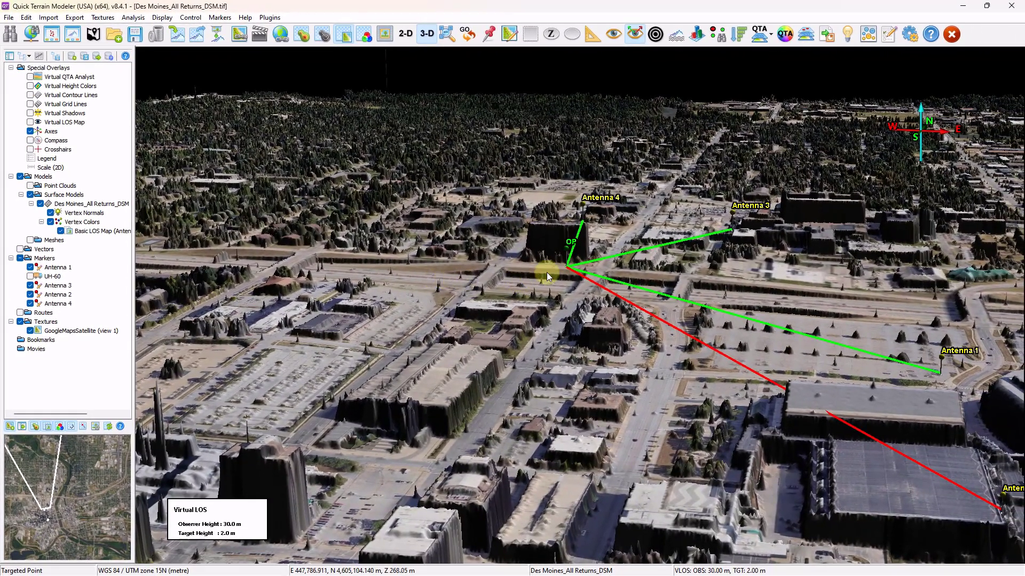
pyautogui.moveTo(547, 272)
pyautogui.mouseDown()
pyautogui.moveTo(579, 271)
pyautogui.moveTo(251, 311)
pyautogui.moveTo(266, 373)
pyautogui.moveTo(355, 358)
pyautogui.moveTo(459, 299)
pyautogui.moveTo(501, 335)
pyautogui.moveTo(545, 339)
pyautogui.mouseUp()
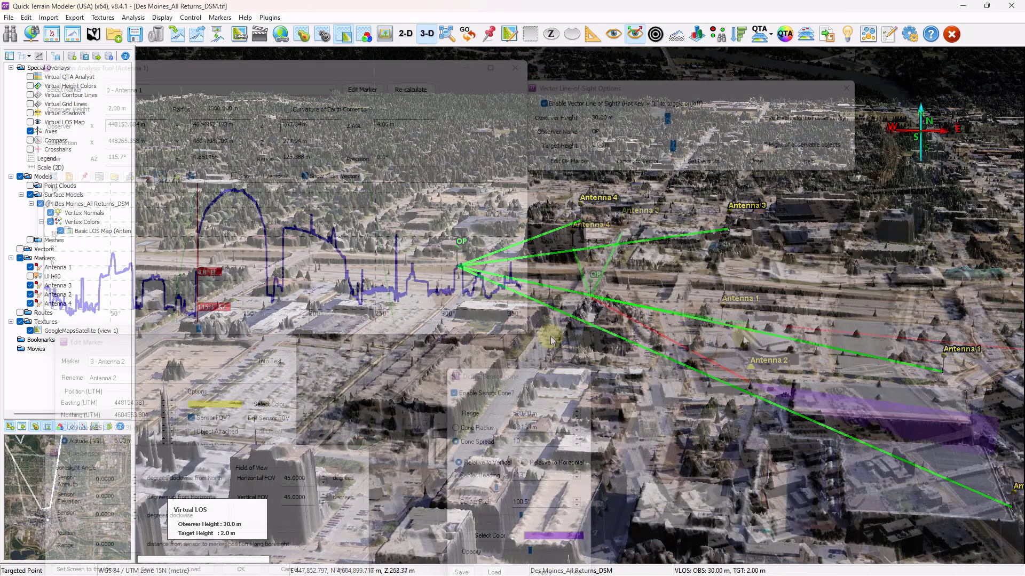